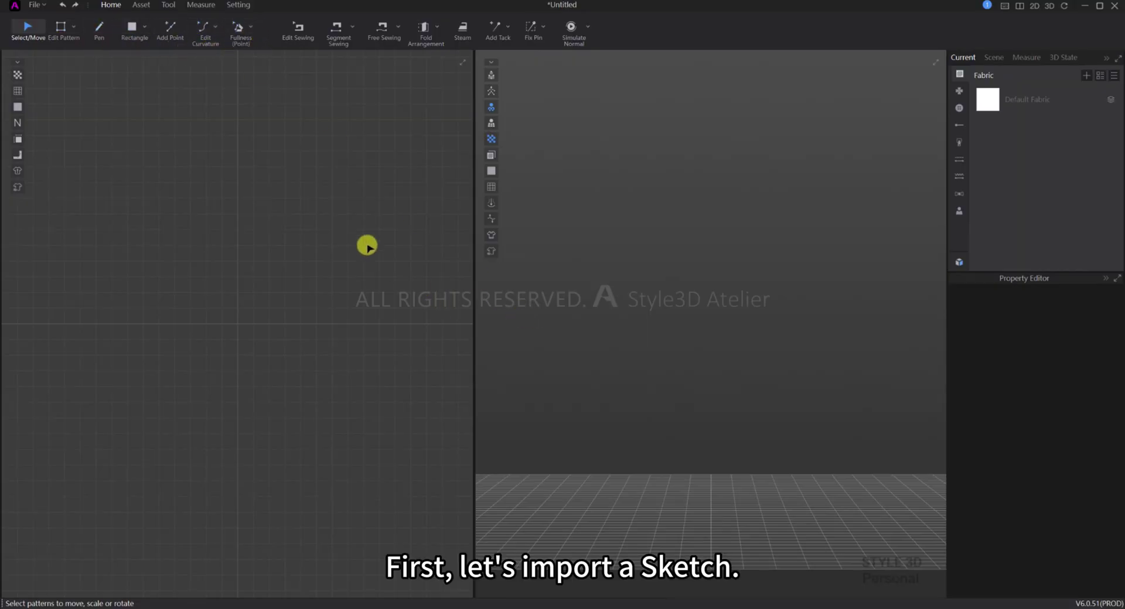
- Import the T-shirt sketch image through File > Import > Import Sketch
left_click(35, 7)
left_click(56, 103)
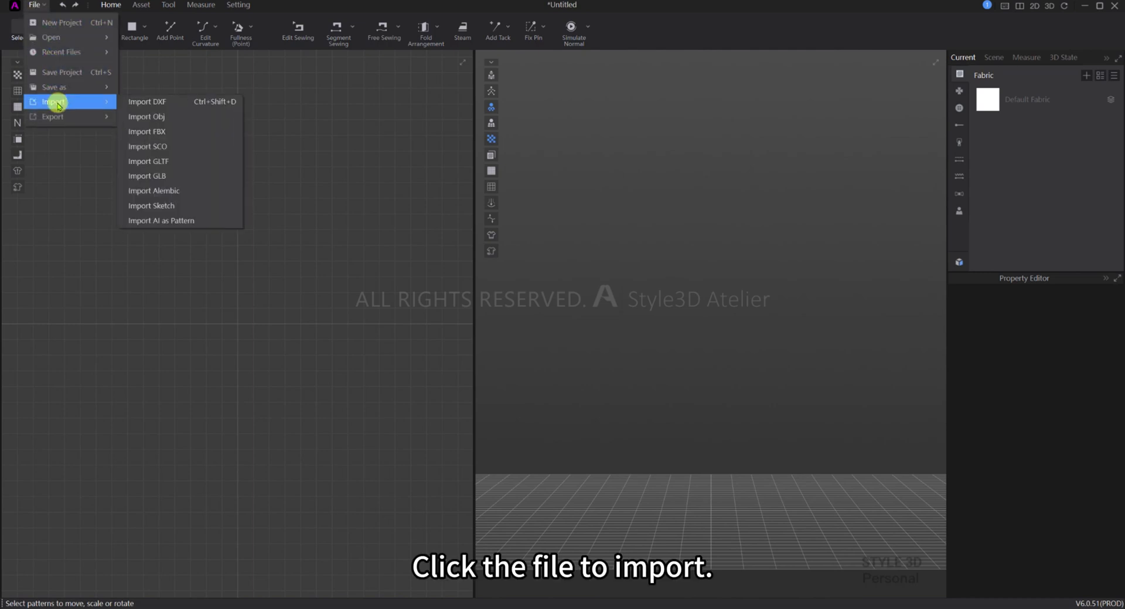
left_click(167, 205)
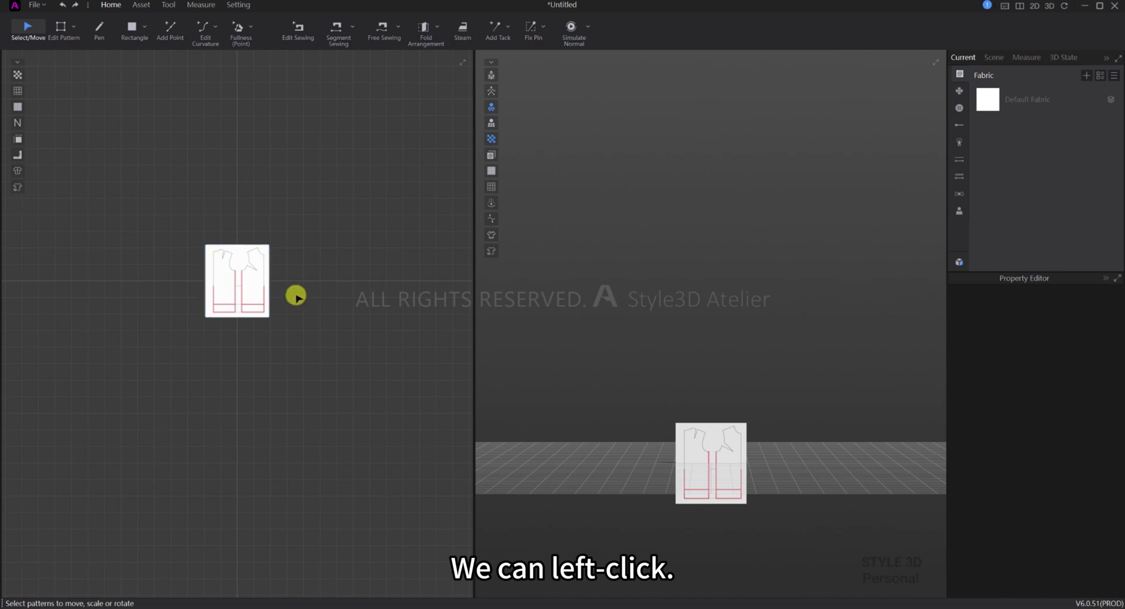
- Scale the sketch up to about 79.57 × 90.84 cm and lift it higher in 3D
left_click(237, 261)
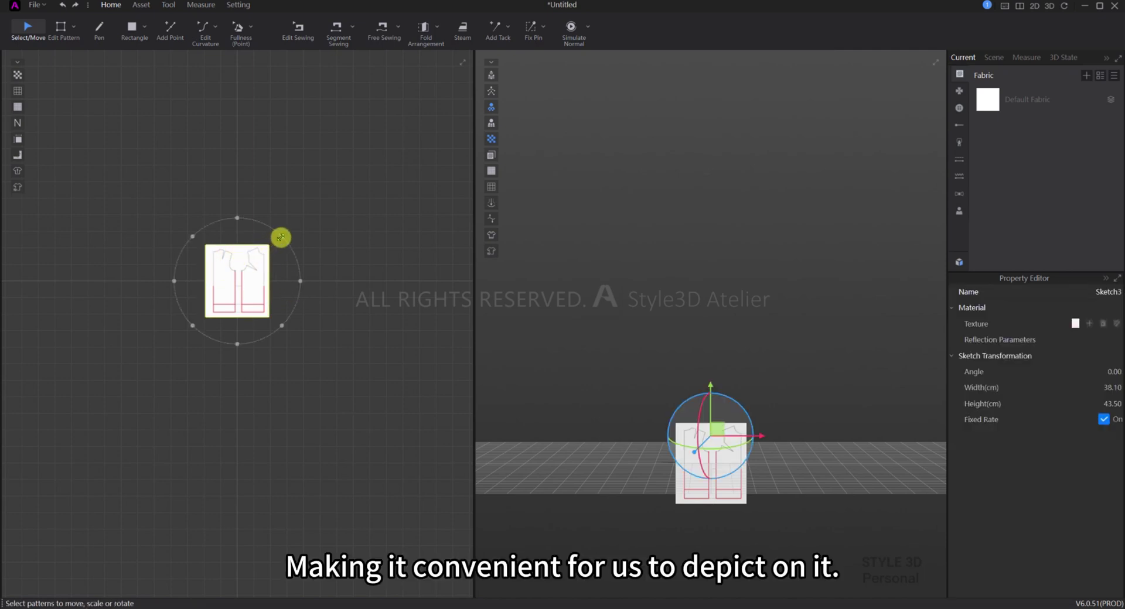
left_click(281, 237)
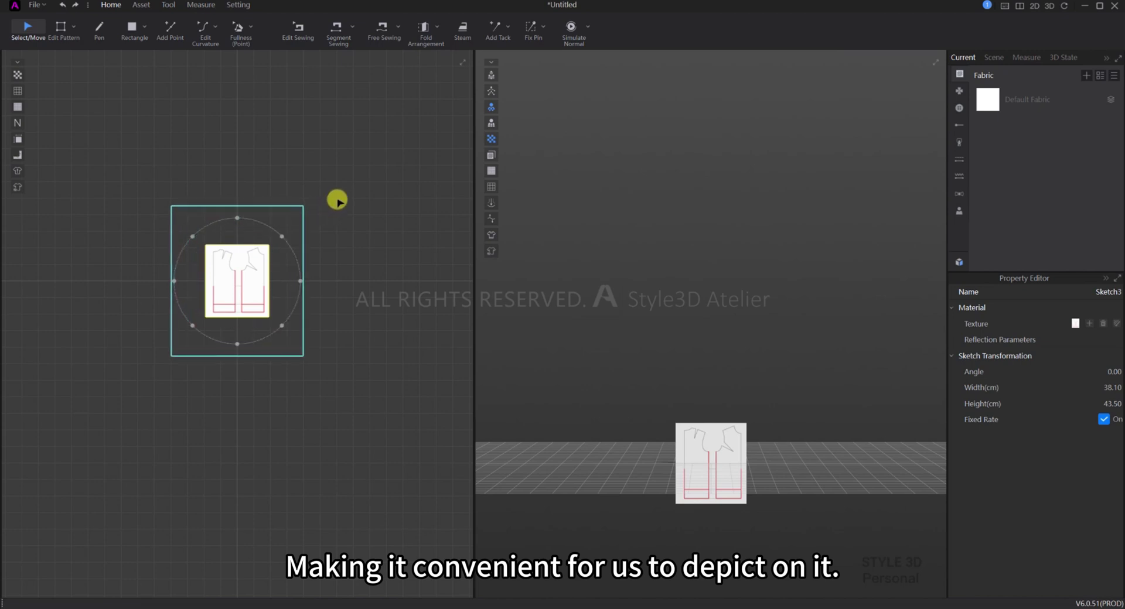
left_click_drag(337, 200, 335, 197)
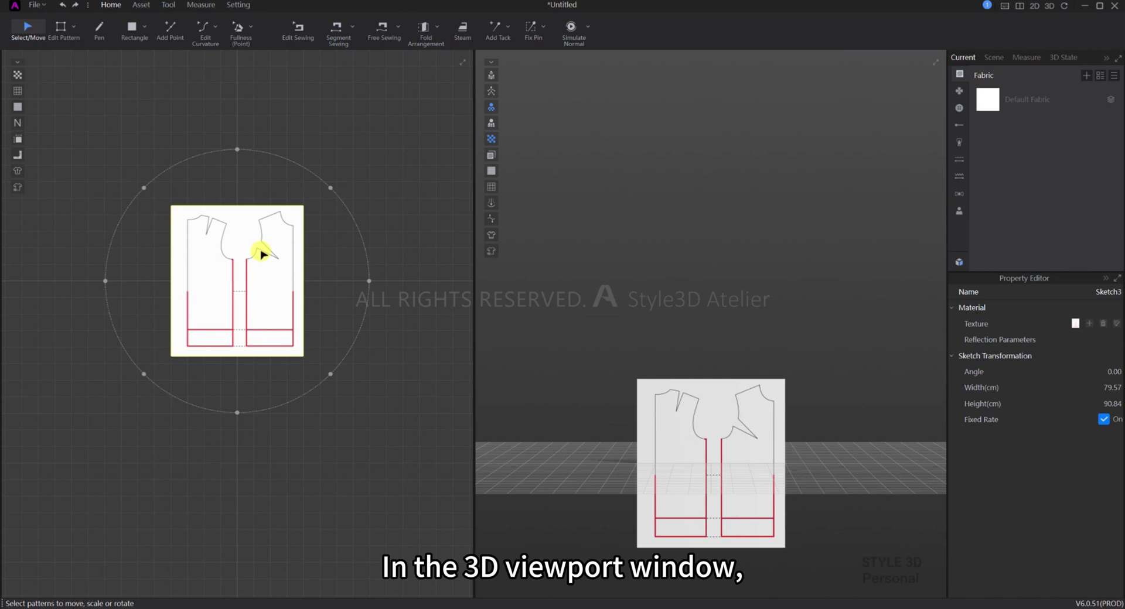
mouse_move(721, 405)
left_mouse_down()
mouse_move(714, 258)
mouse_move(688, 271)
mouse_move(726, 256)
mouse_move(658, 266)
mouse_move(725, 260)
mouse_move(711, 256)
left_mouse_up()
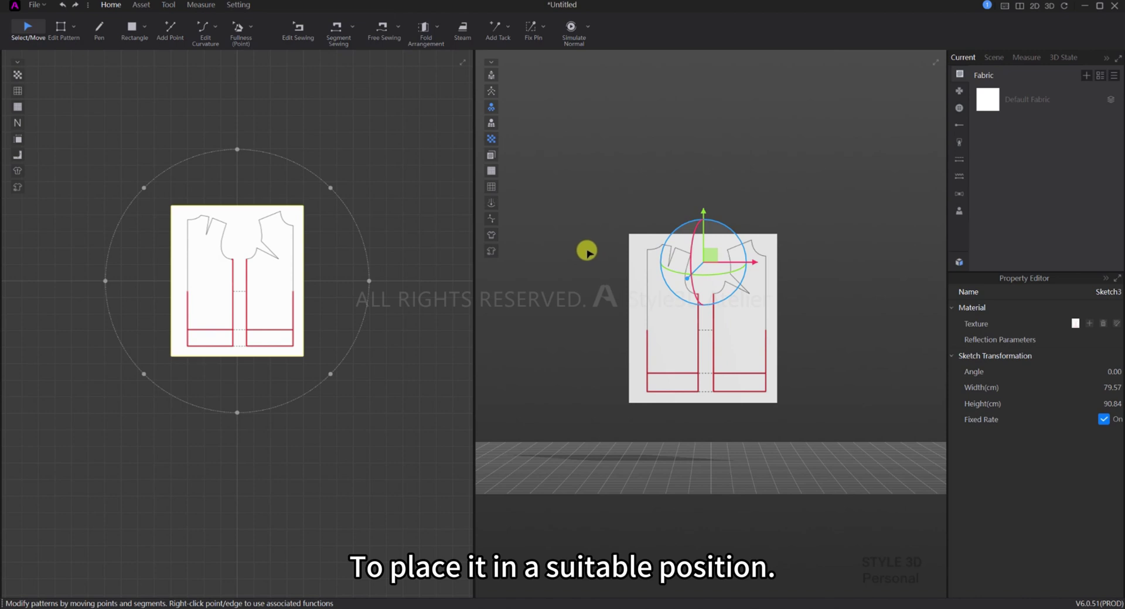
left_click(244, 231)
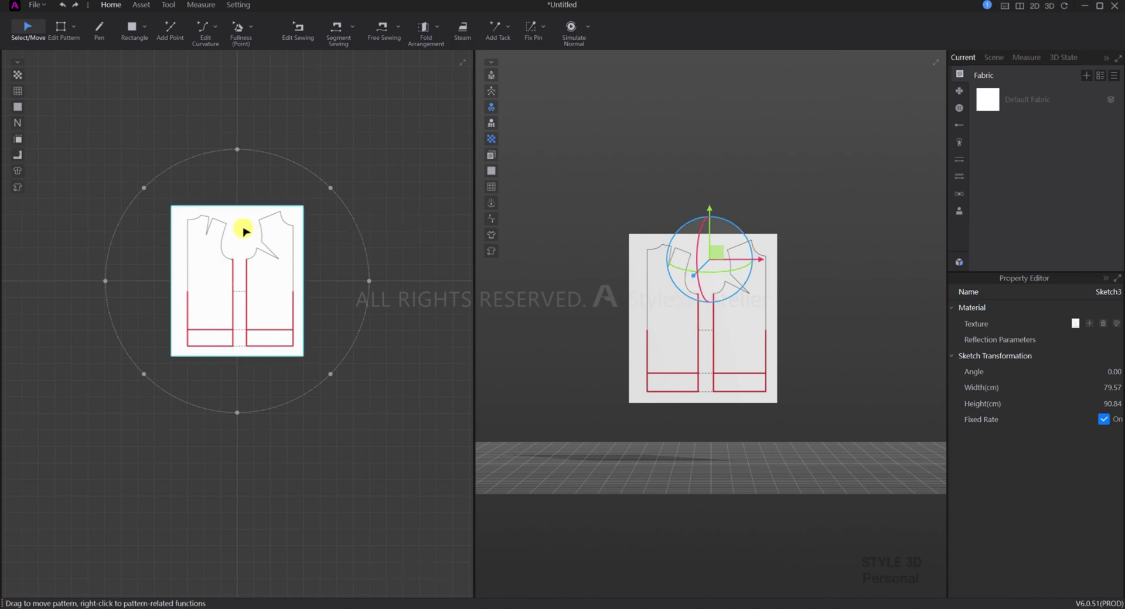
- With the Pen tool, start at the neckline corner and draw the 13.89 straight shoulder line
left_click(100, 29)
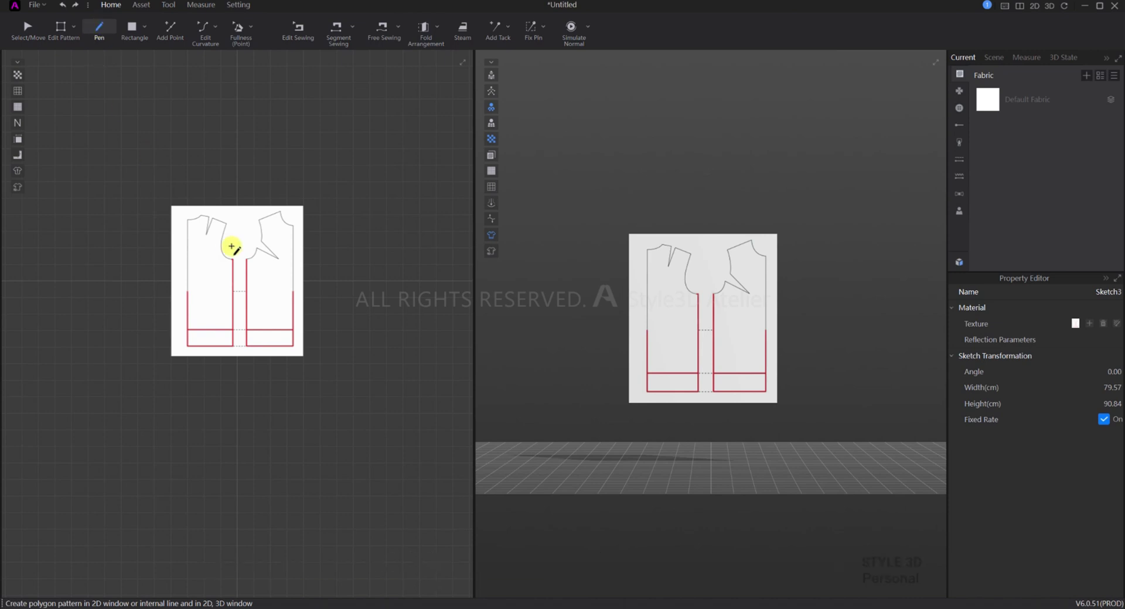
scroll(280, 234, "down", 3)
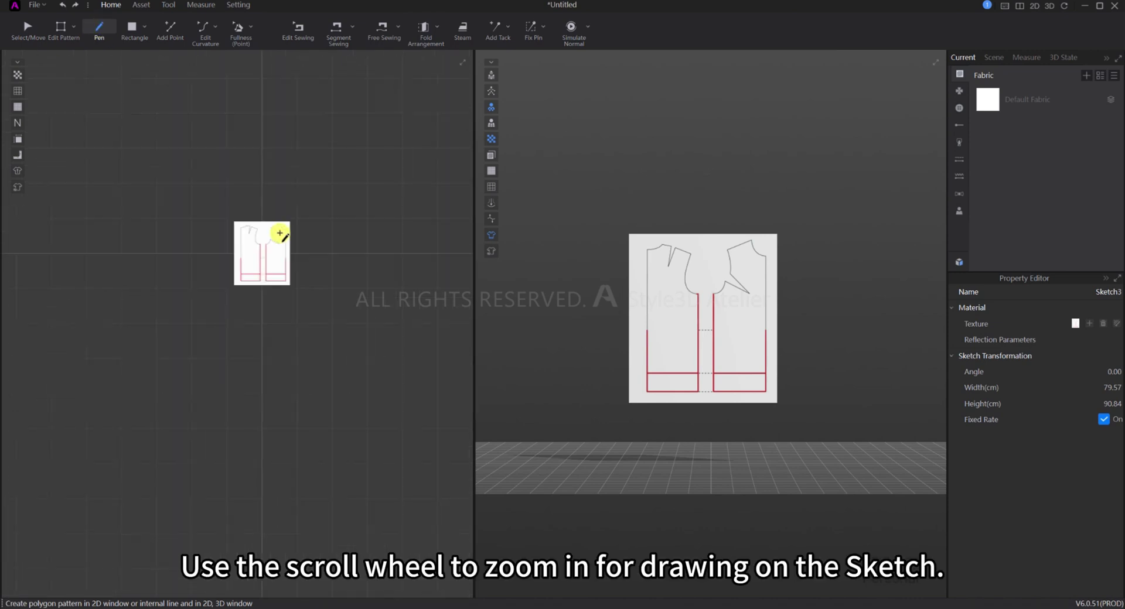
scroll(280, 234, "up", 8)
scroll(280, 228, "down", 2)
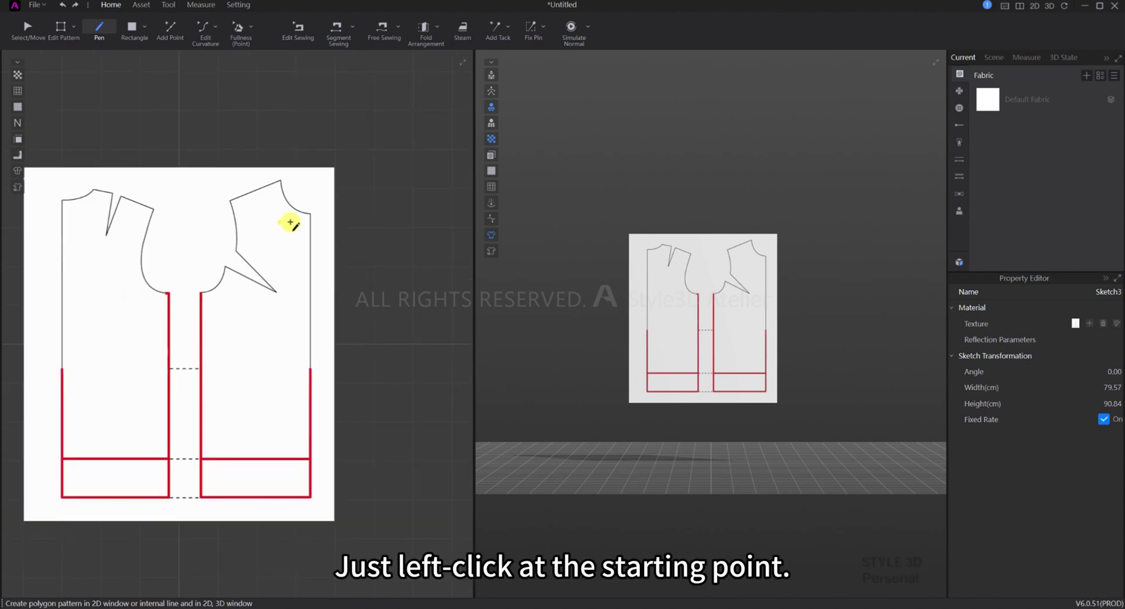
middle_click_drag(293, 220, 359, 221)
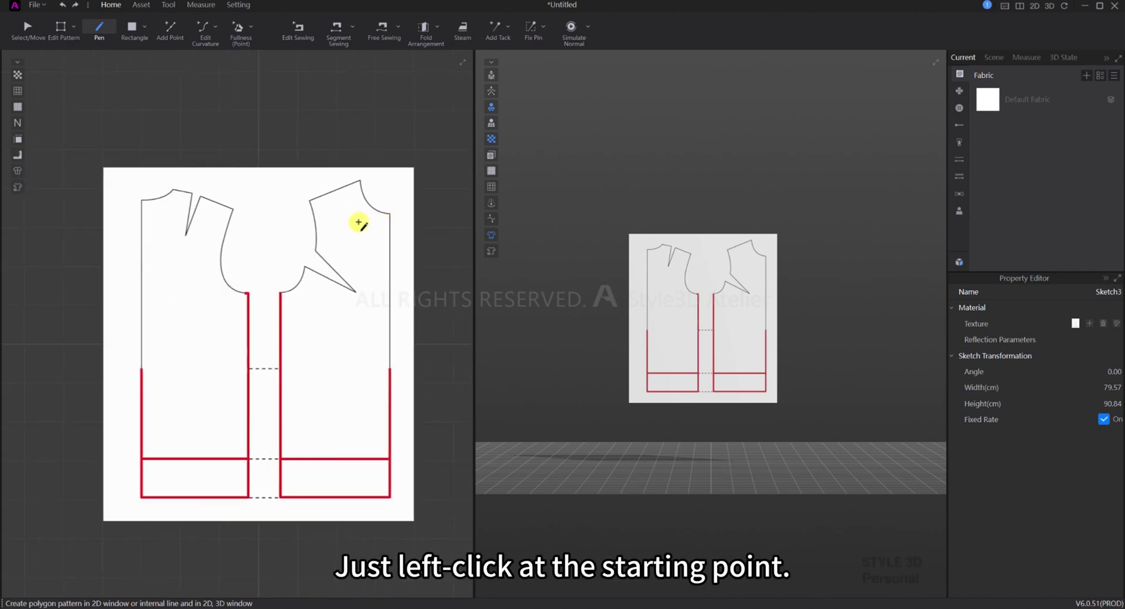
left_click(309, 200)
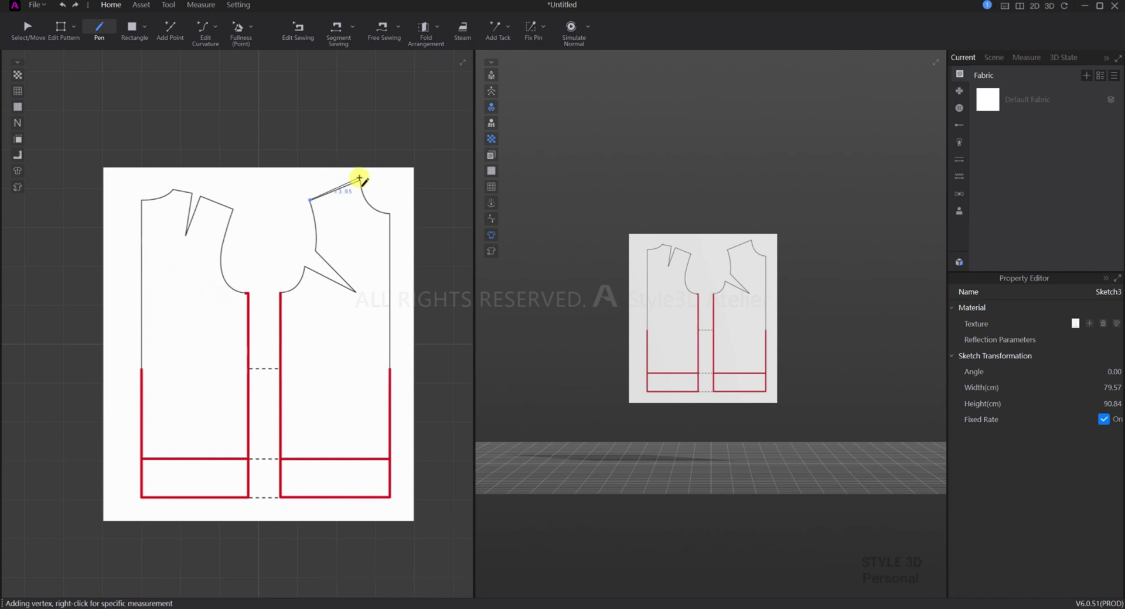
left_click(360, 180)
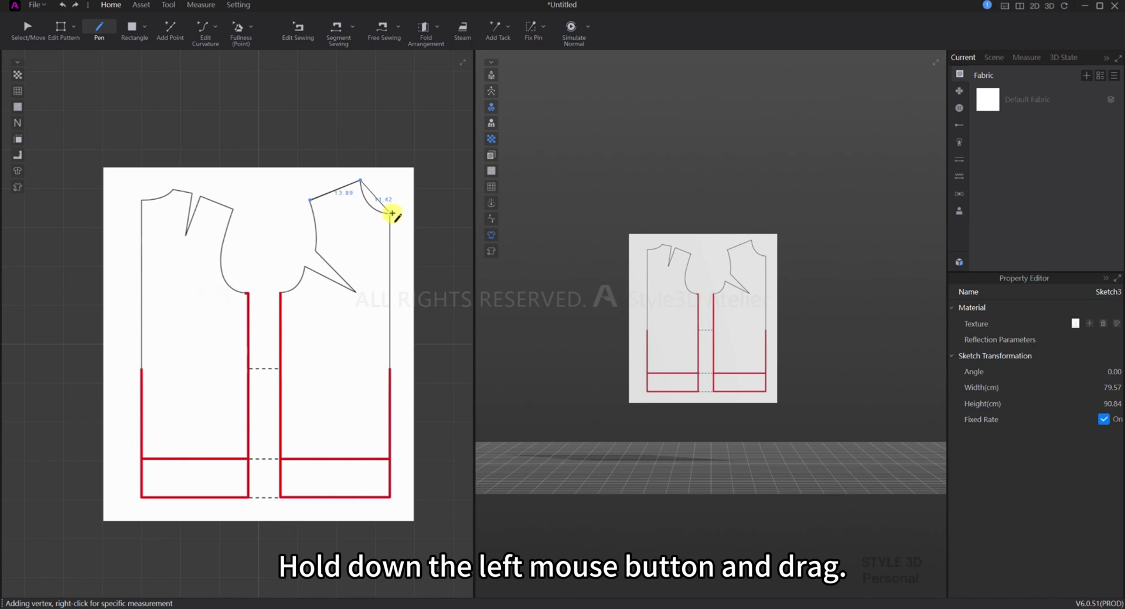
- Trace the curved armhole, then the straight 73.82 side seam, 27.71 hem and 52.34 front edge
left_click_drag(400, 213, 418, 214)
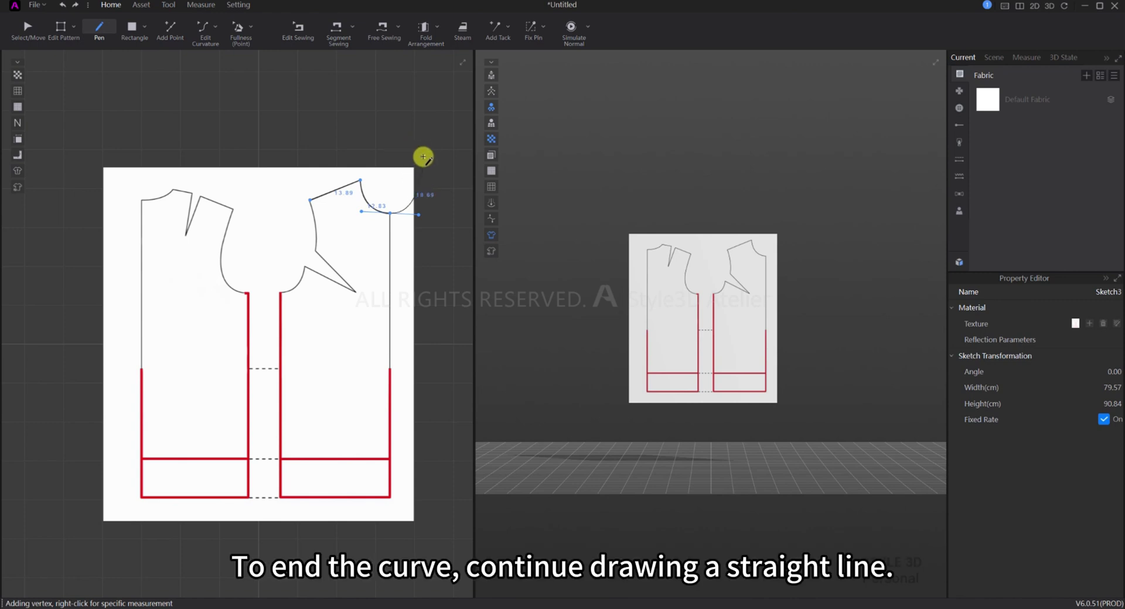
left_click(389, 212)
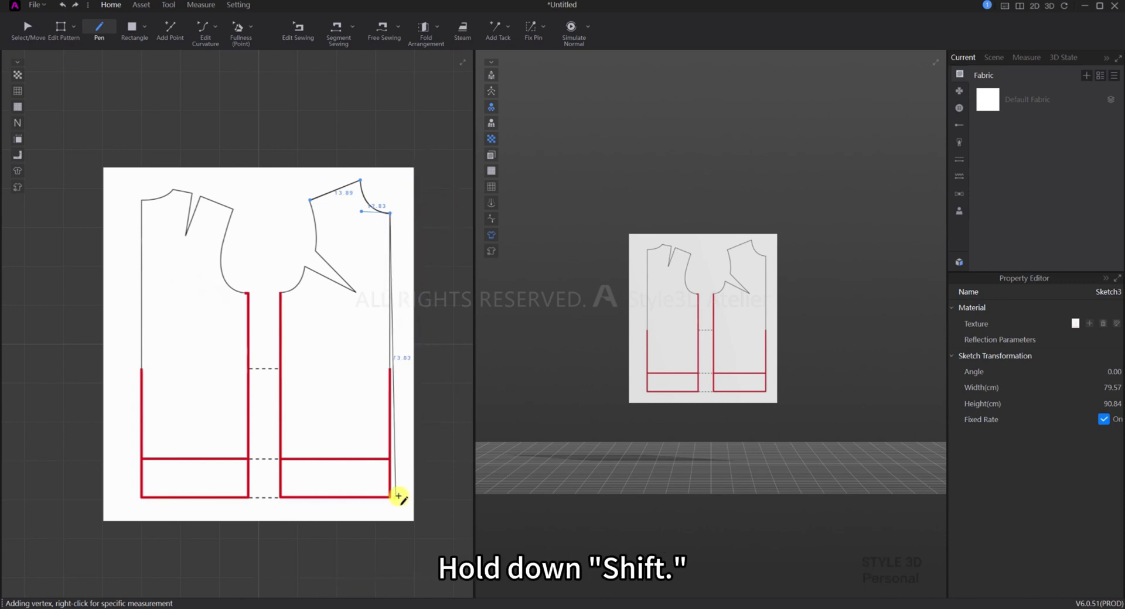
key("shift")
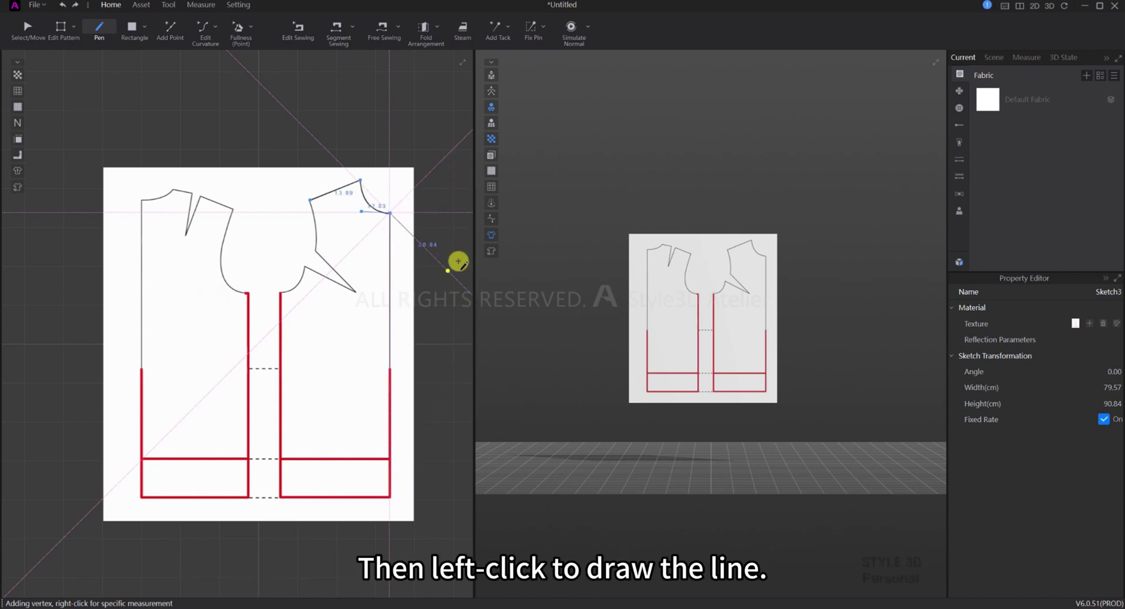
left_click(390, 498)
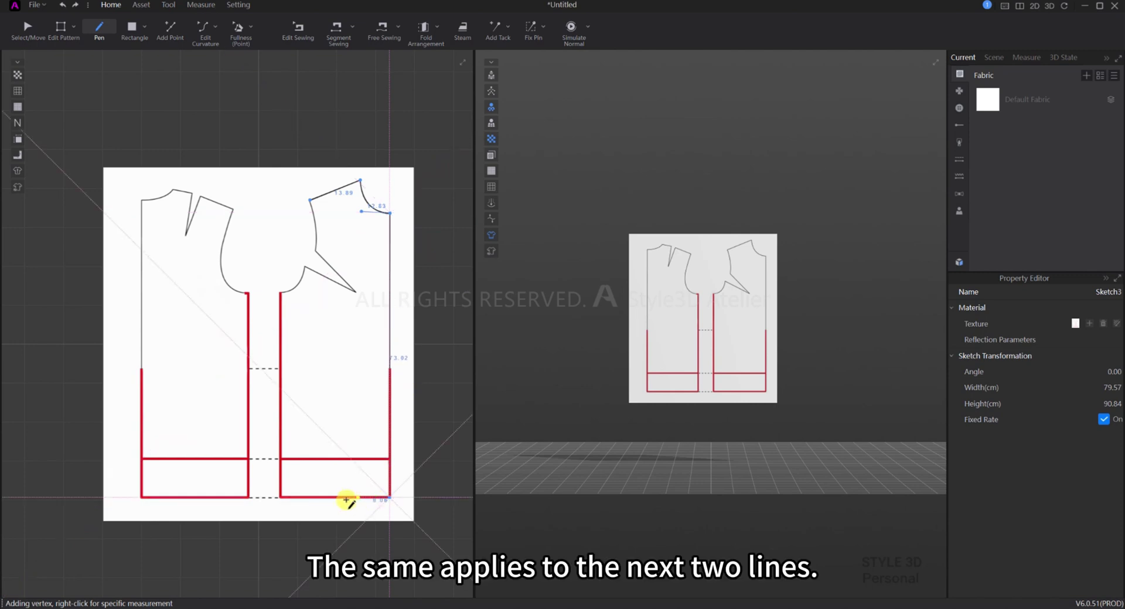
left_click(281, 498)
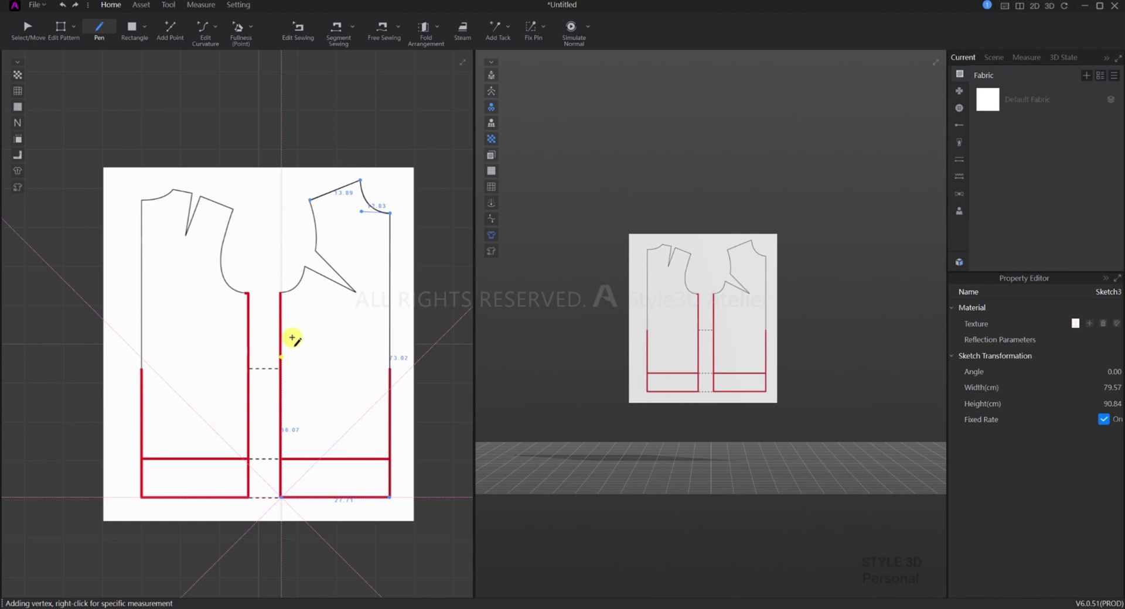
left_click(282, 294)
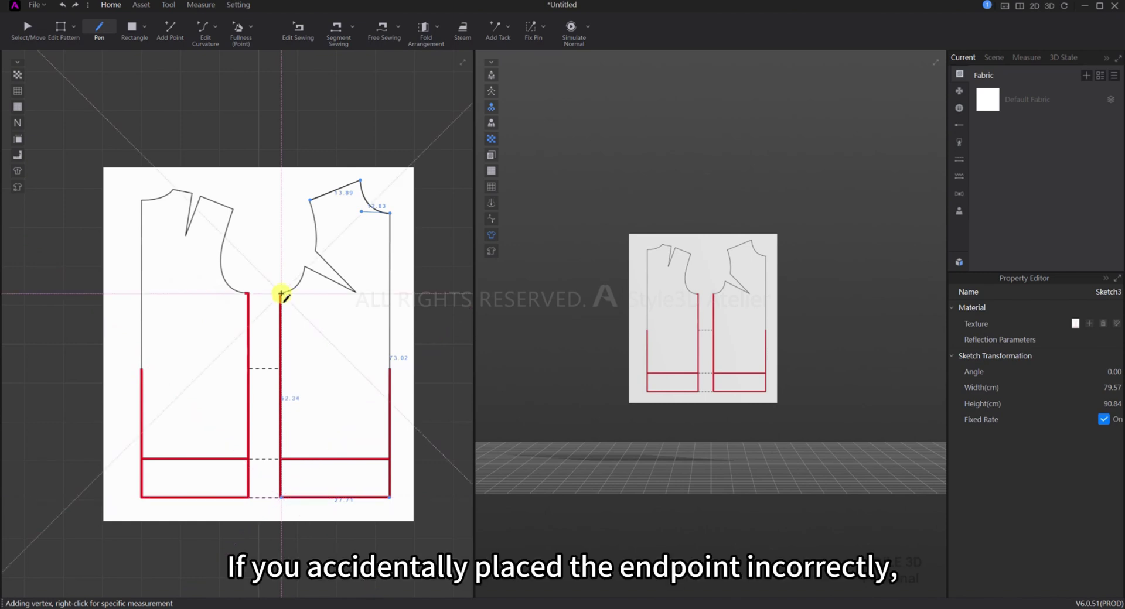
left_click(304, 259)
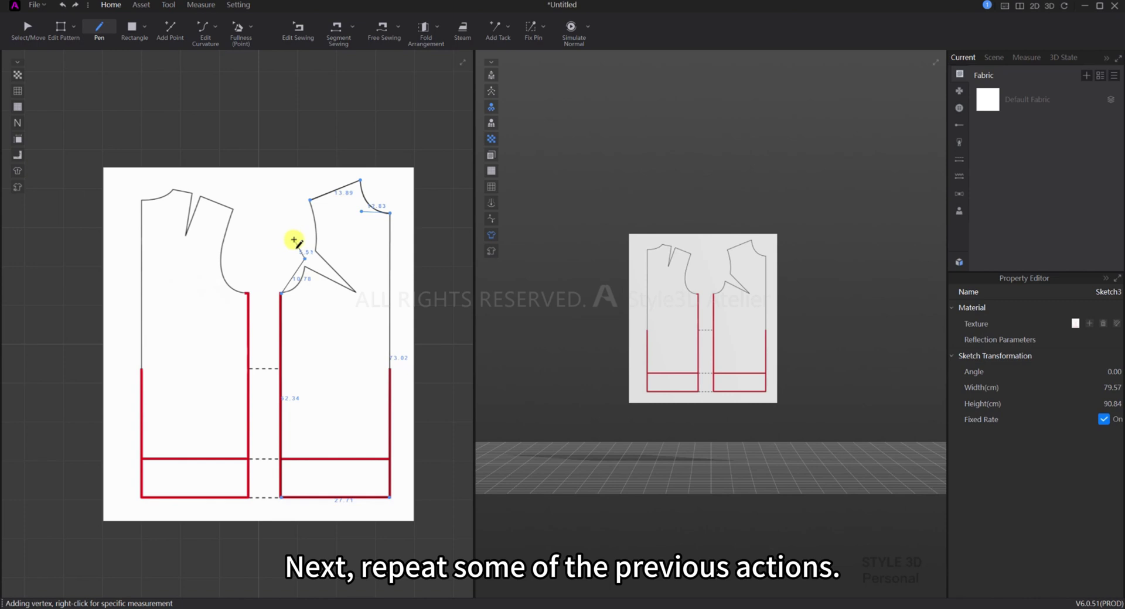
- Replace the stray point, trace the neckline and dart points, and close the front piece
key("BackSpace")
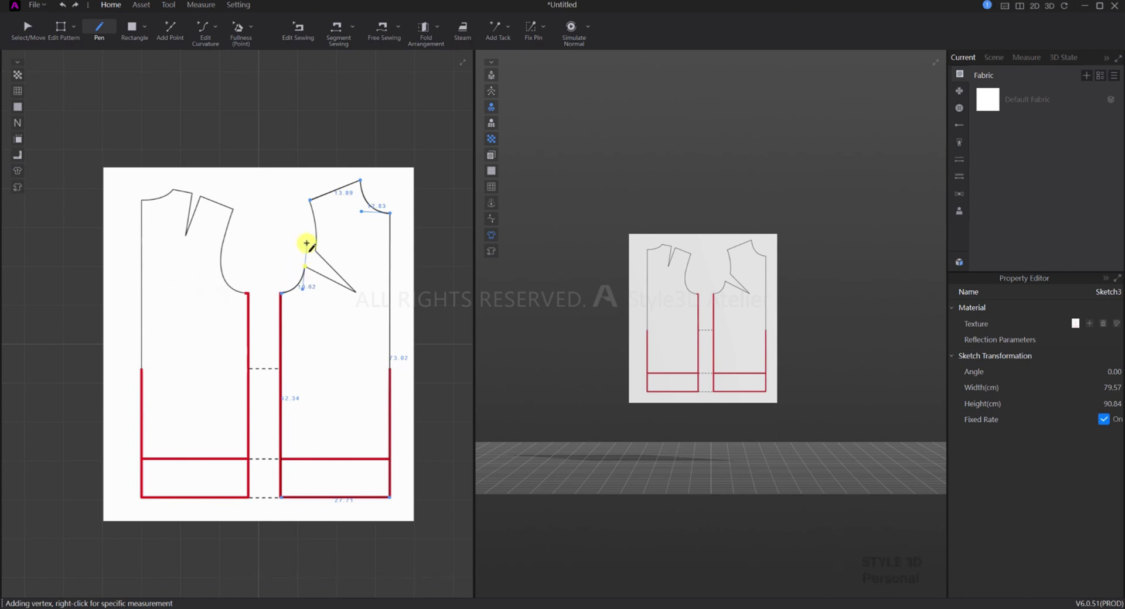
left_click(306, 243)
left_click(305, 267)
left_click(355, 292)
left_click(316, 251)
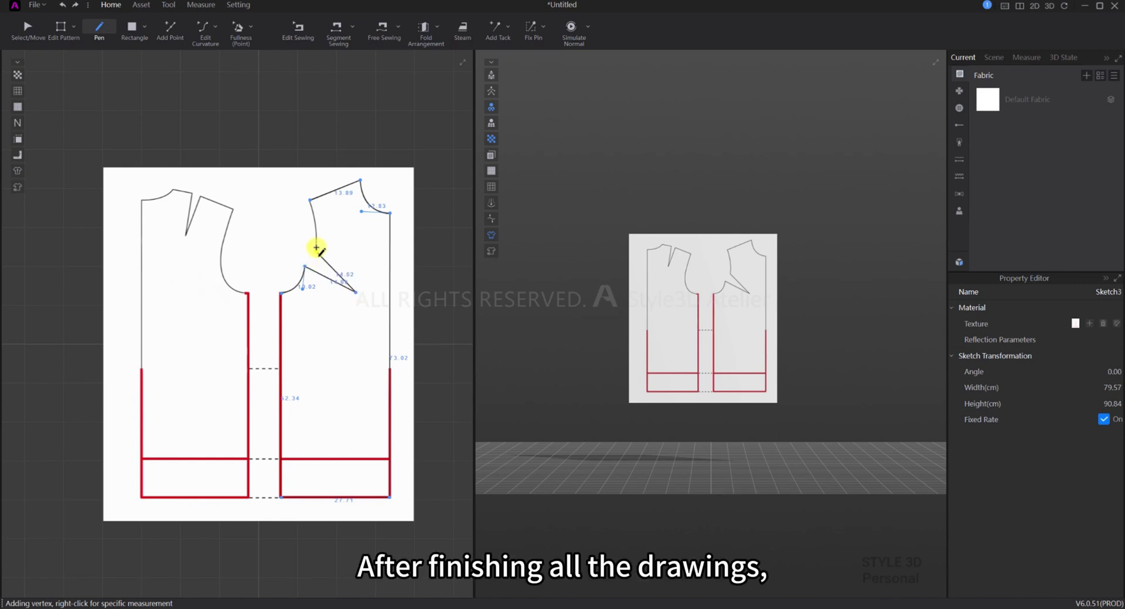
left_click(309, 201)
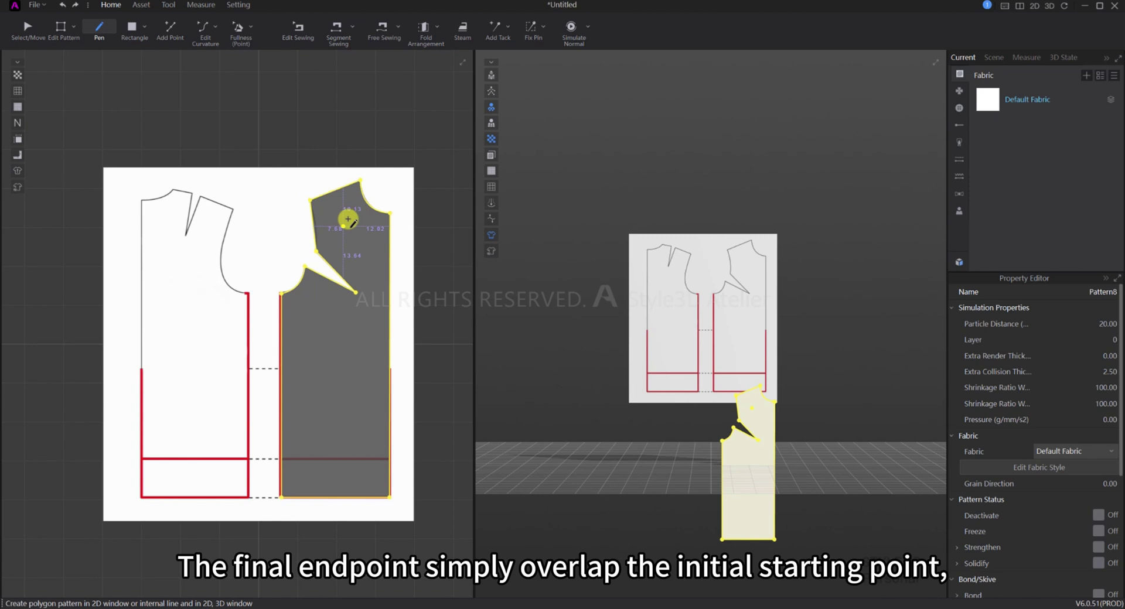
- Move the new front pattern up beside the sketch board in the 3D view
scroll(272, 256, "down", 2)
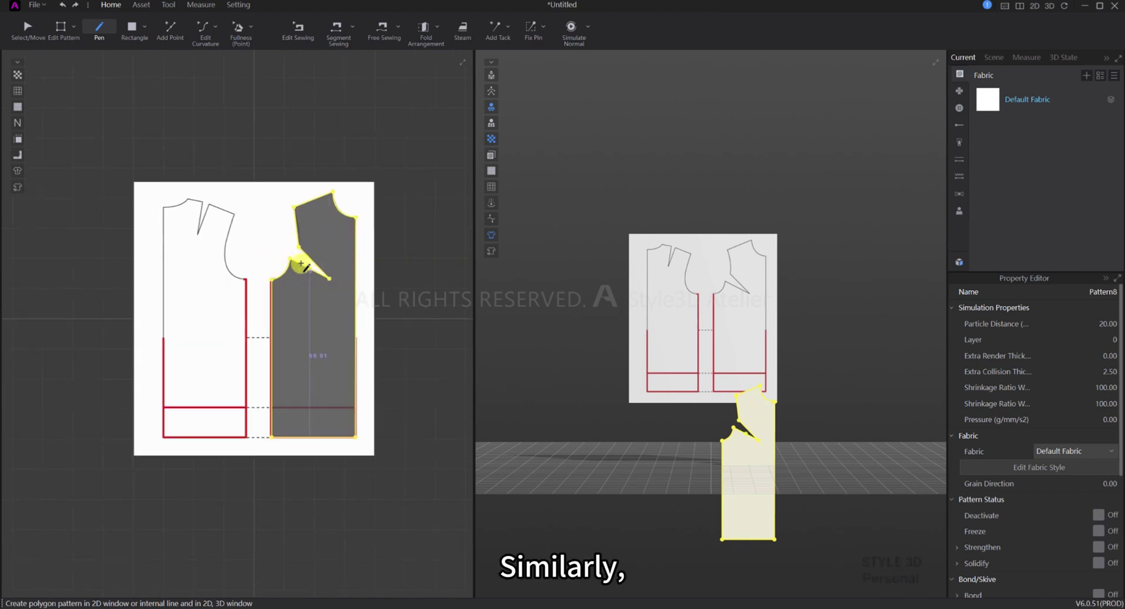
left_click(28, 26)
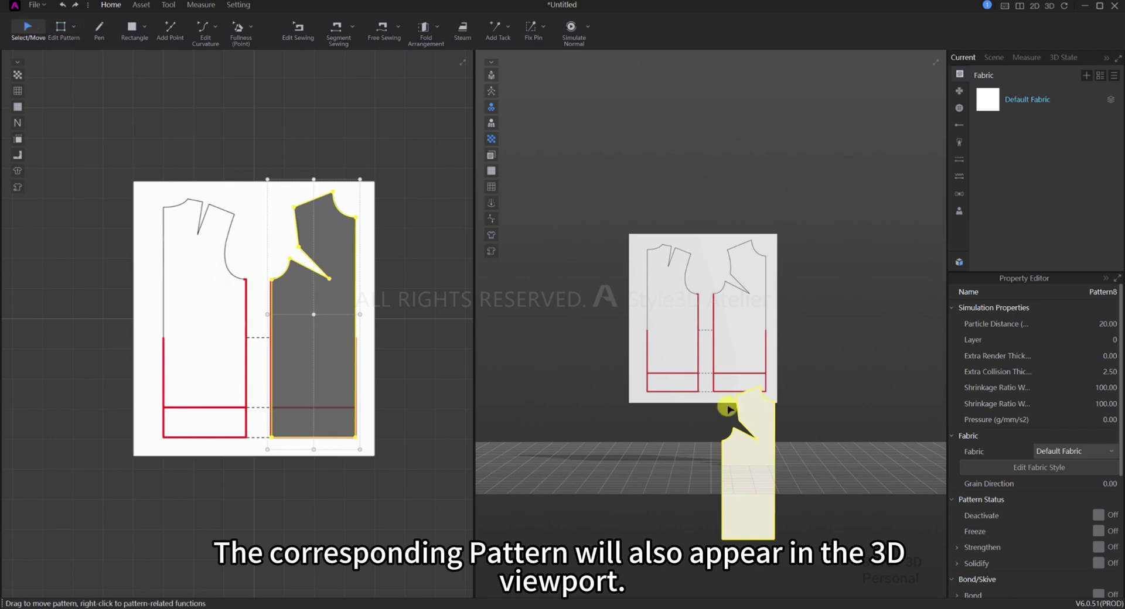
left_click(761, 440)
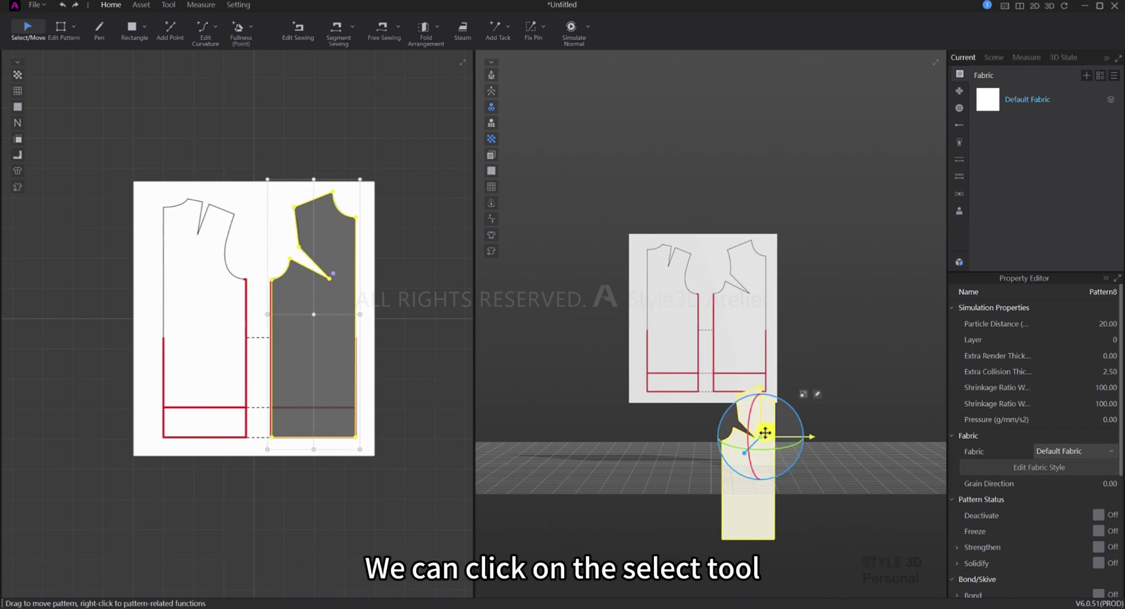
left_click_drag(773, 414, 840, 290)
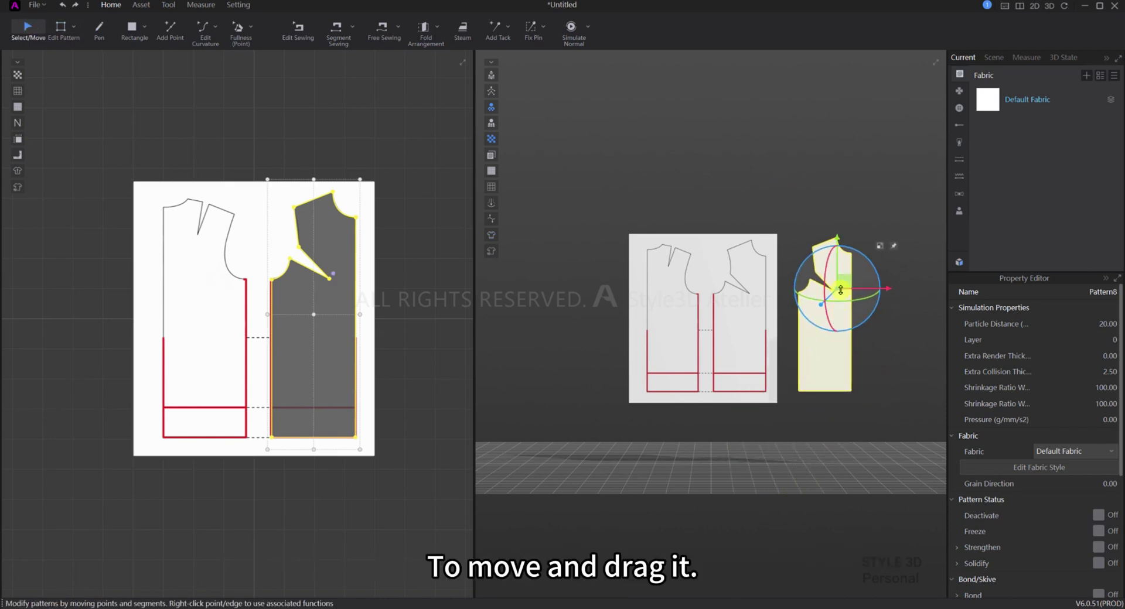
left_click(876, 359)
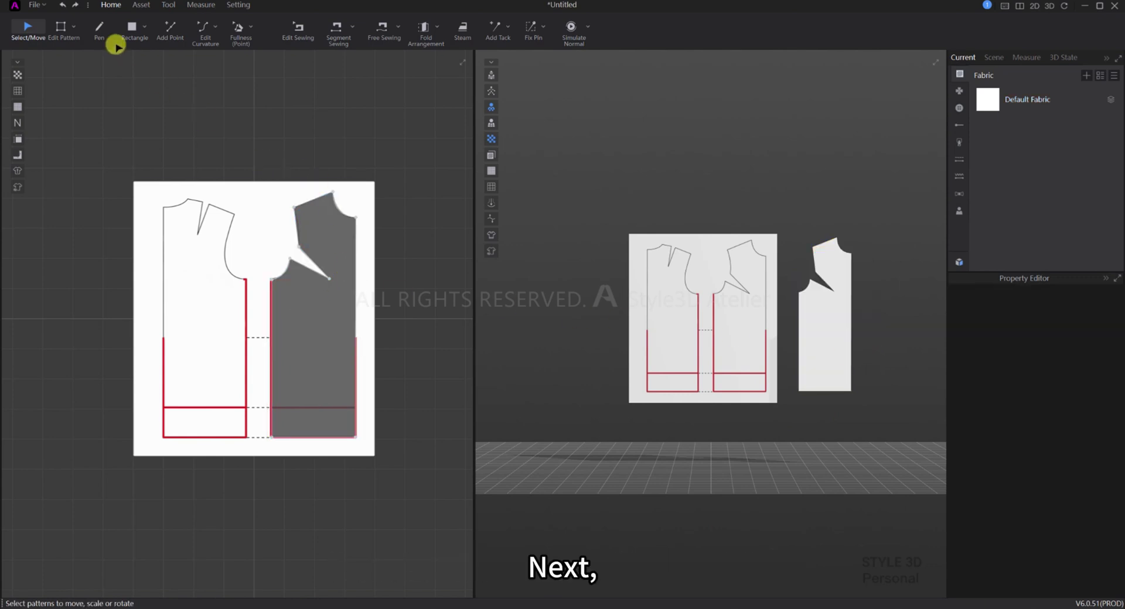
- With the Pen tool, trace the neckline, dart and shoulder points over the sketch's left half
left_click(99, 27)
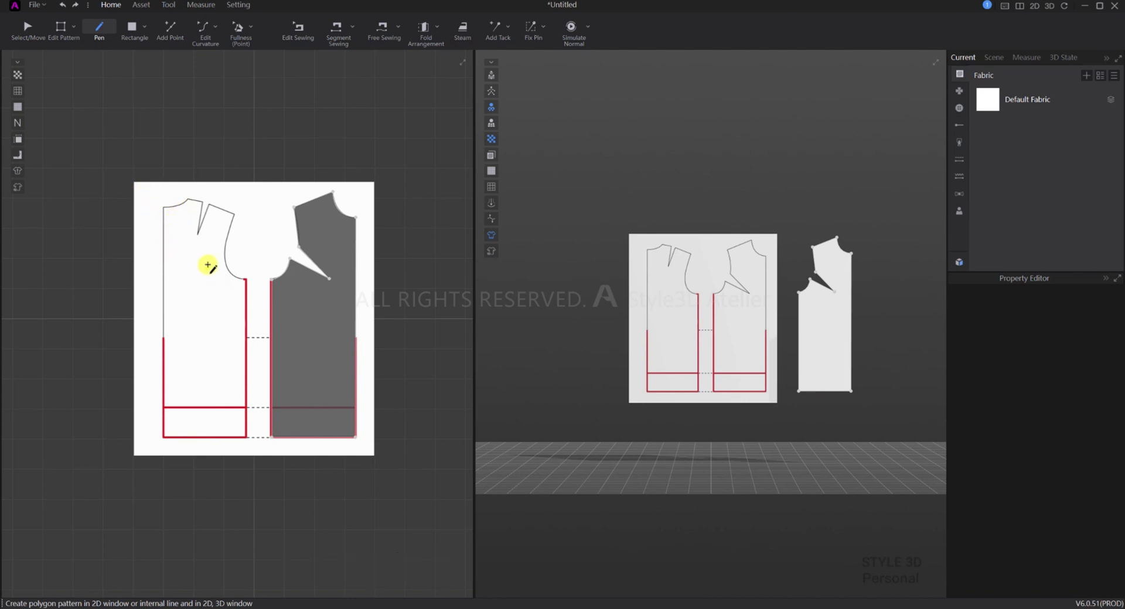
scroll(170, 223, "down", 3)
scroll(176, 233, "up", 8)
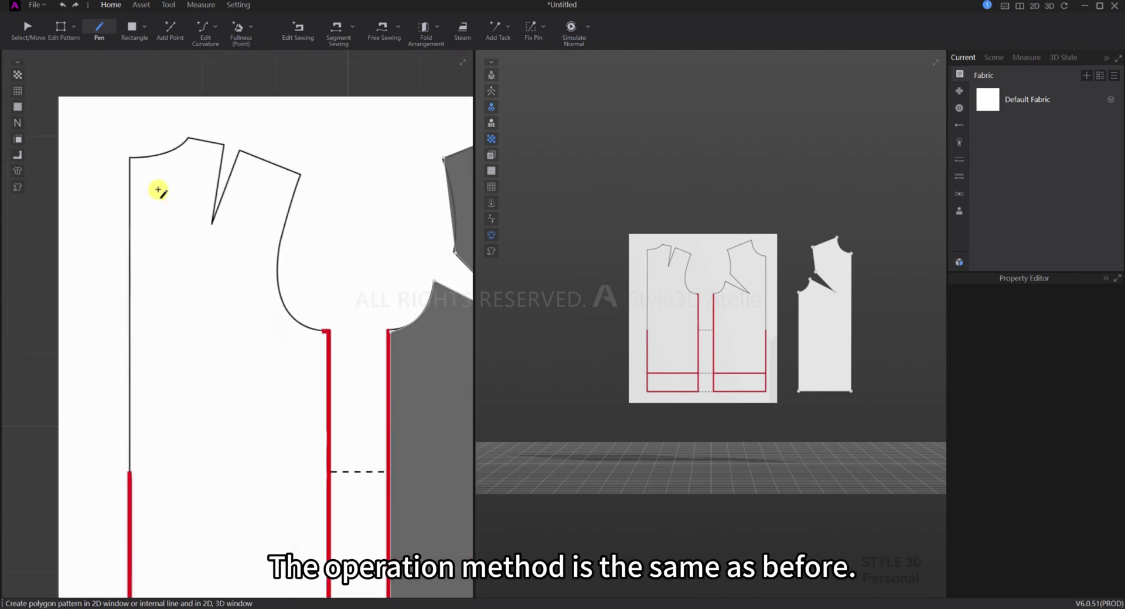
left_click(129, 159)
left_click(189, 138)
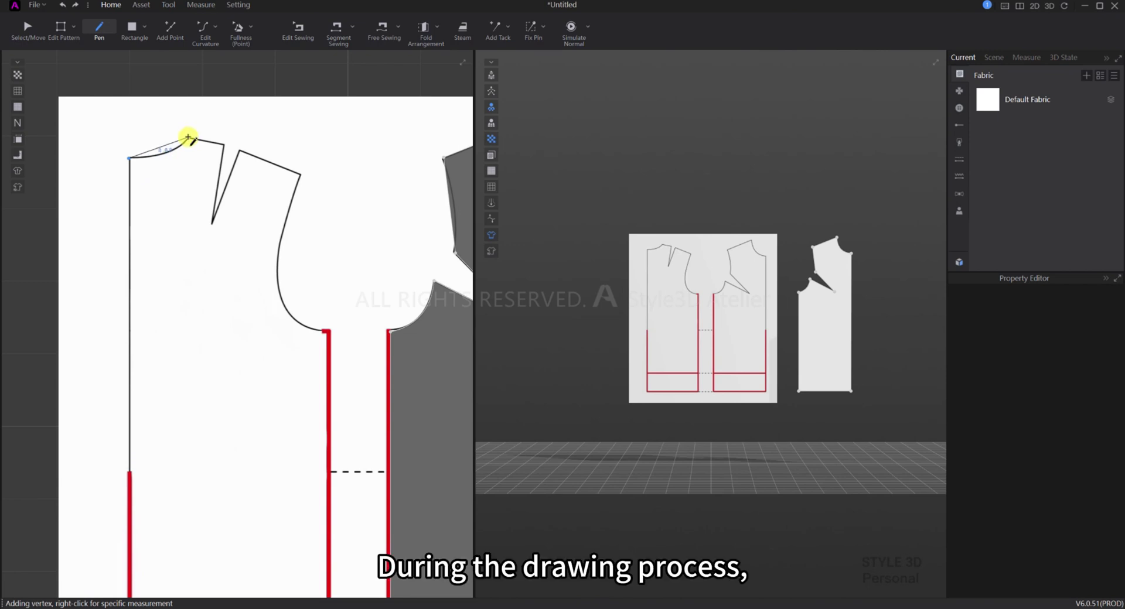
left_click(223, 144)
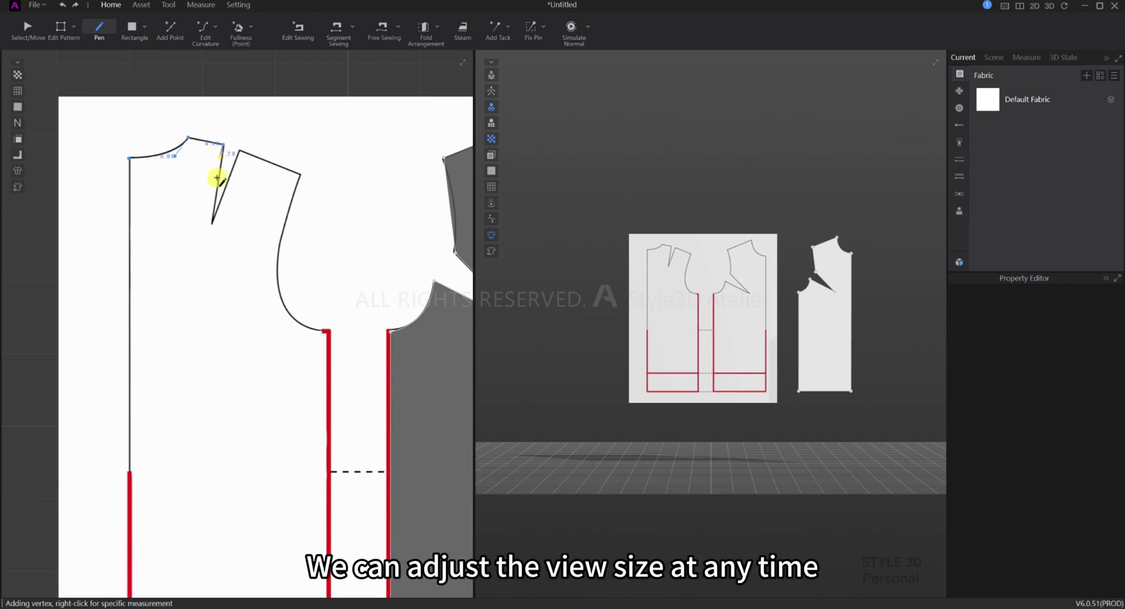
left_click(212, 223)
left_click(241, 151)
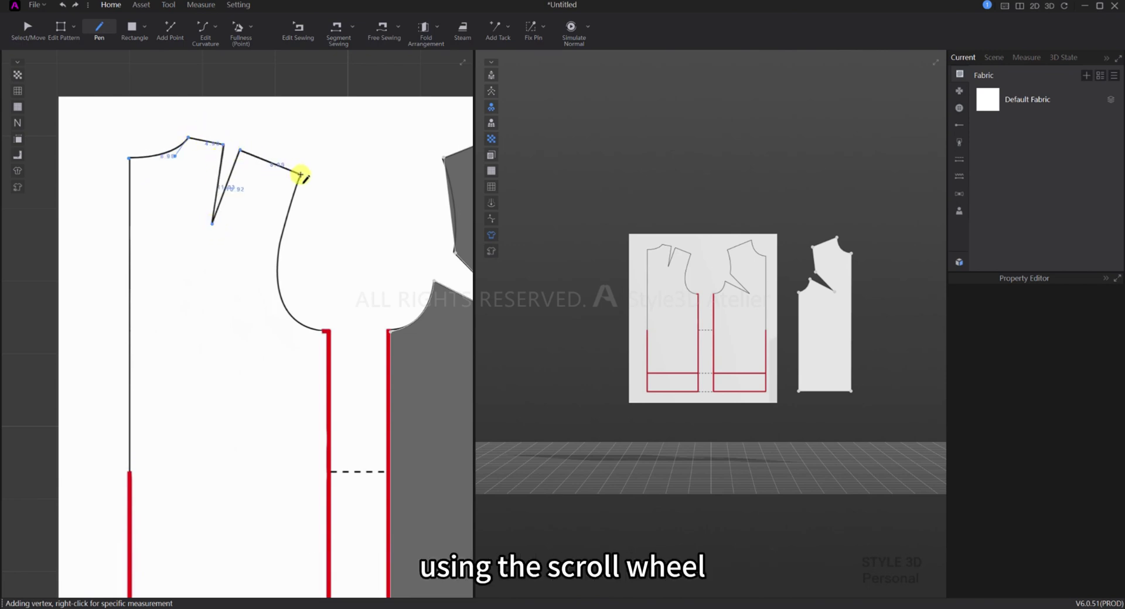
left_click(300, 175)
- Add the curved armhole point and both hem corners, then close the outline into a piece
mouse_move(331, 328)
left_mouse_down()
mouse_move(420, 329)
mouse_move(326, 329)
left_mouse_up()
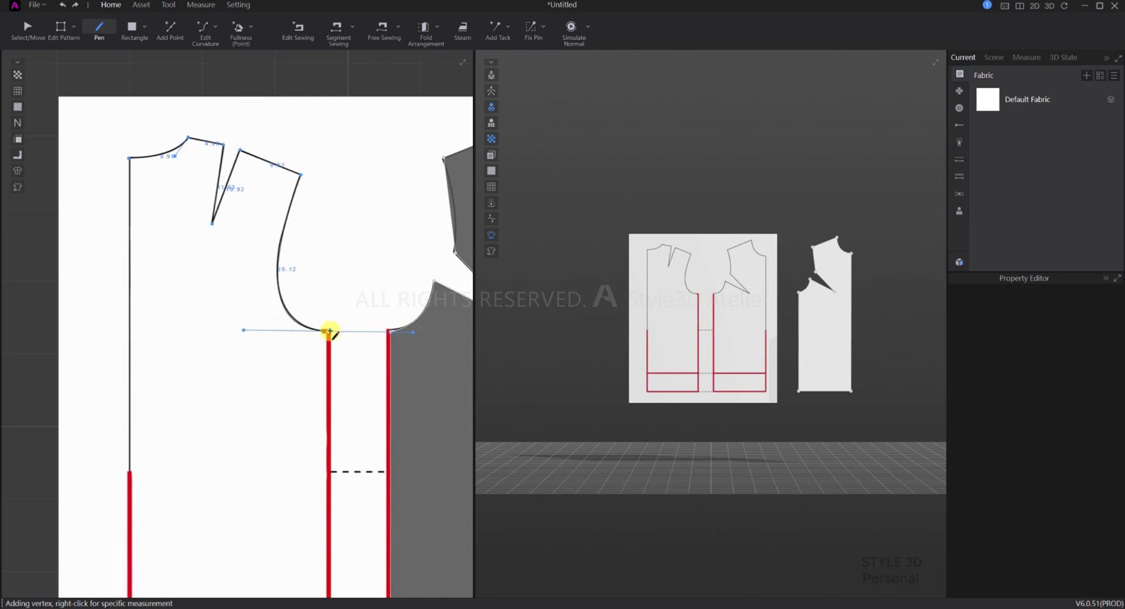
scroll(339, 357, "down", 3)
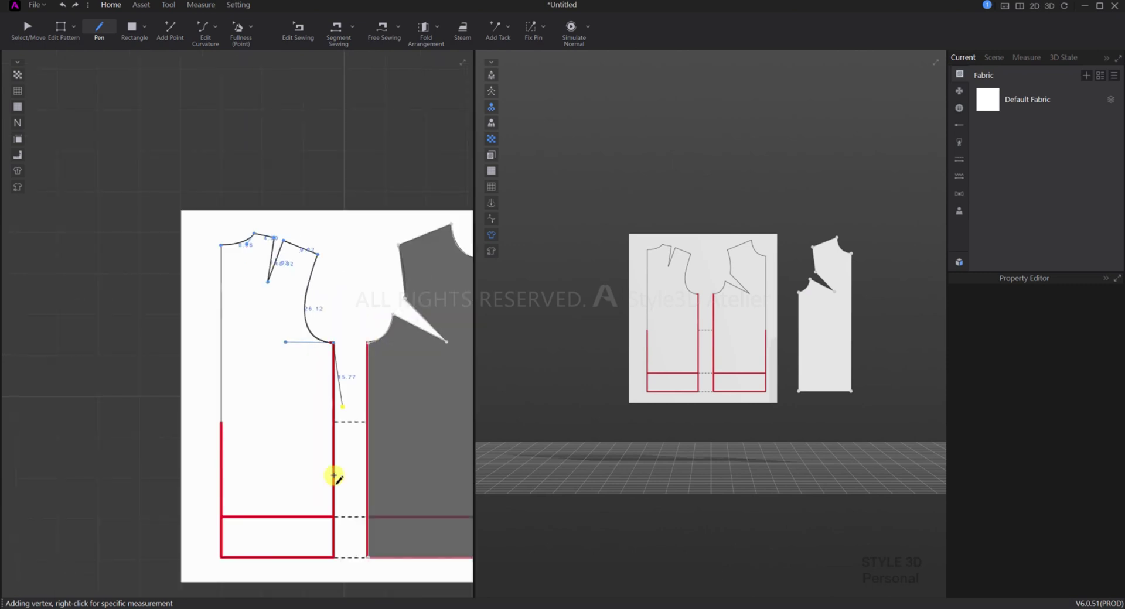
left_click(334, 558)
left_click(222, 557)
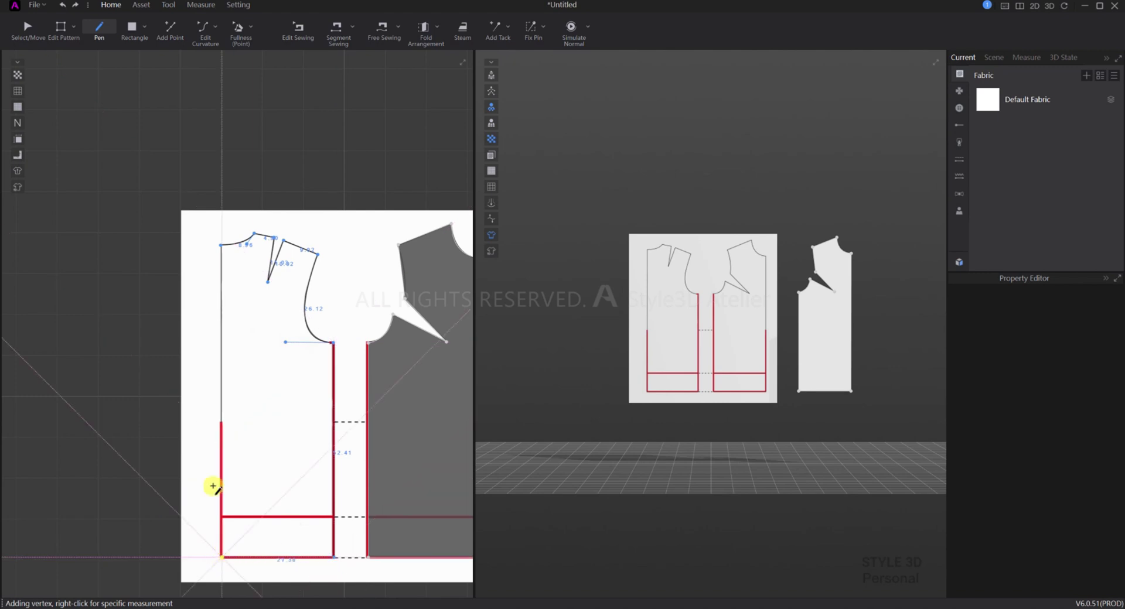
left_click(223, 246)
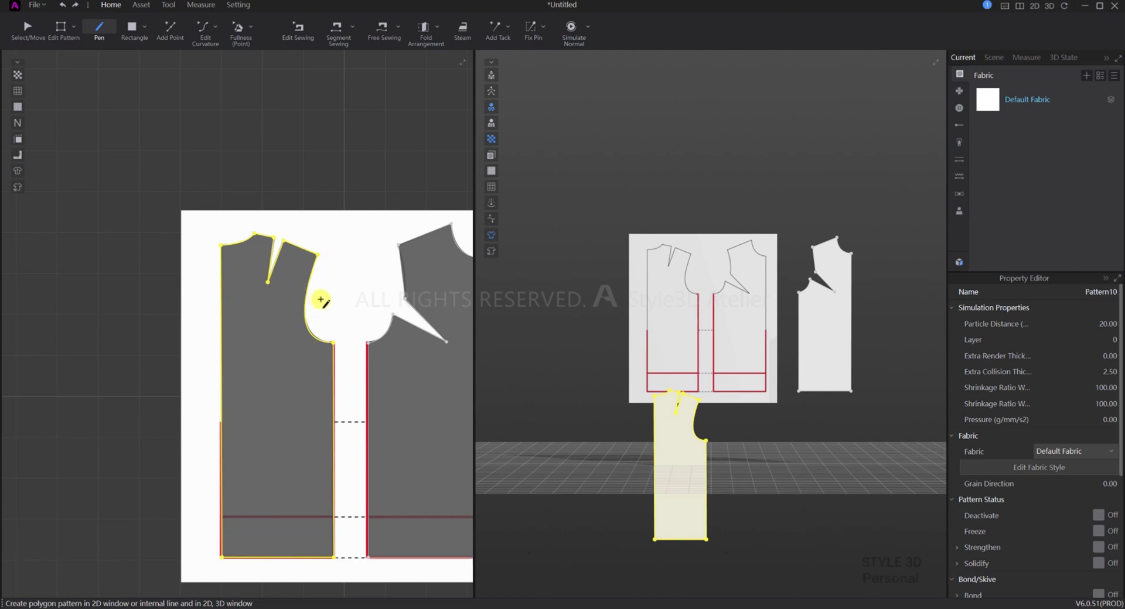
scroll(320, 300, "down", 5)
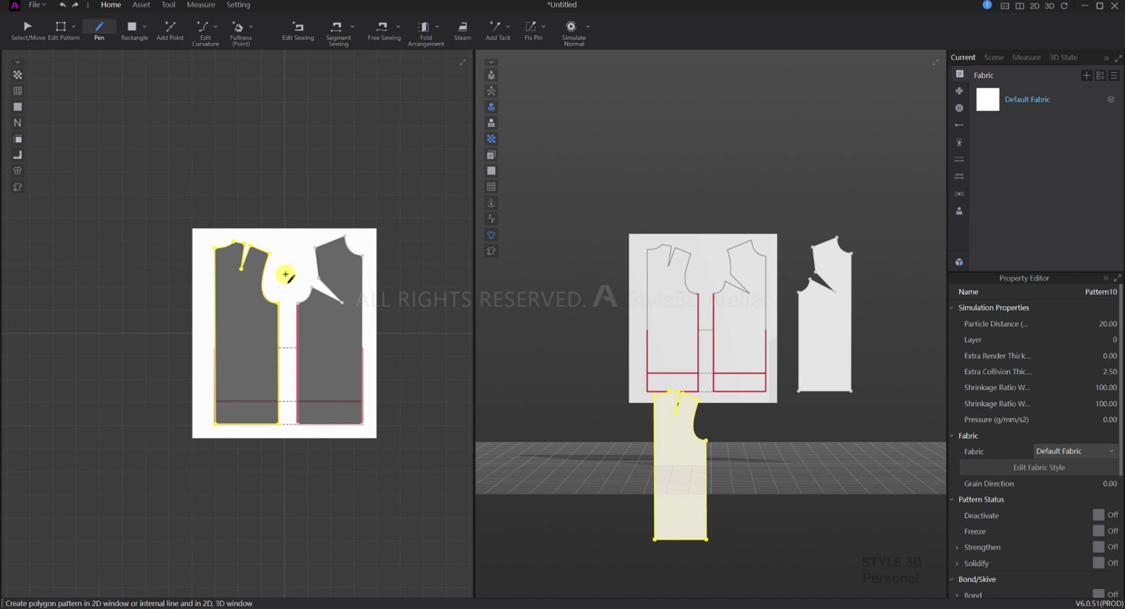
- Draw a straight line on the empty canvas with its length set to exactly 30 cm
left_click(206, 471)
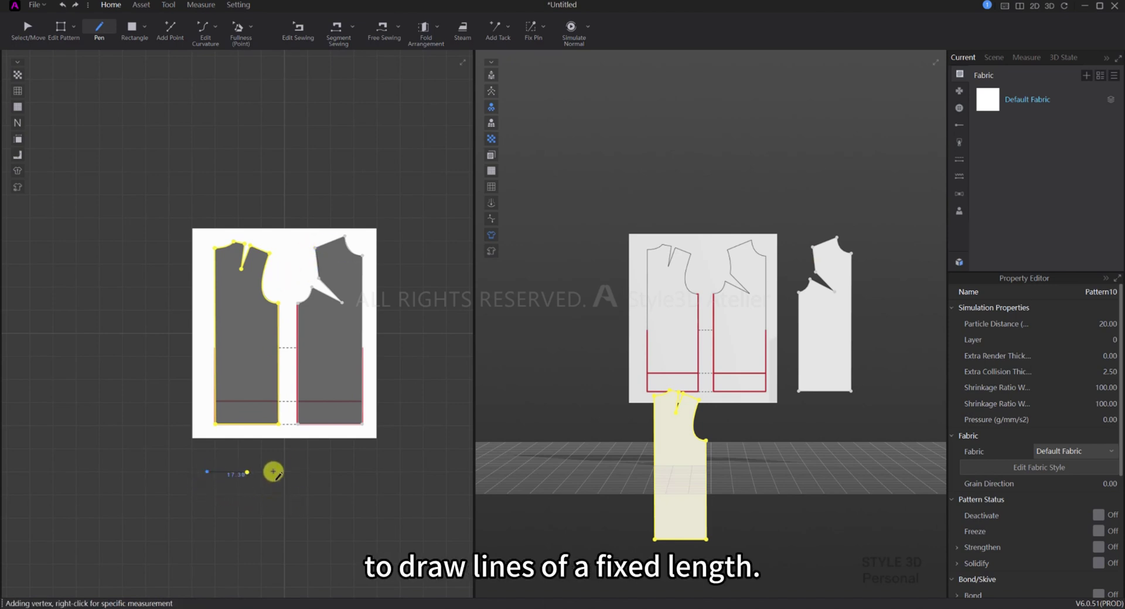
right_click(326, 471)
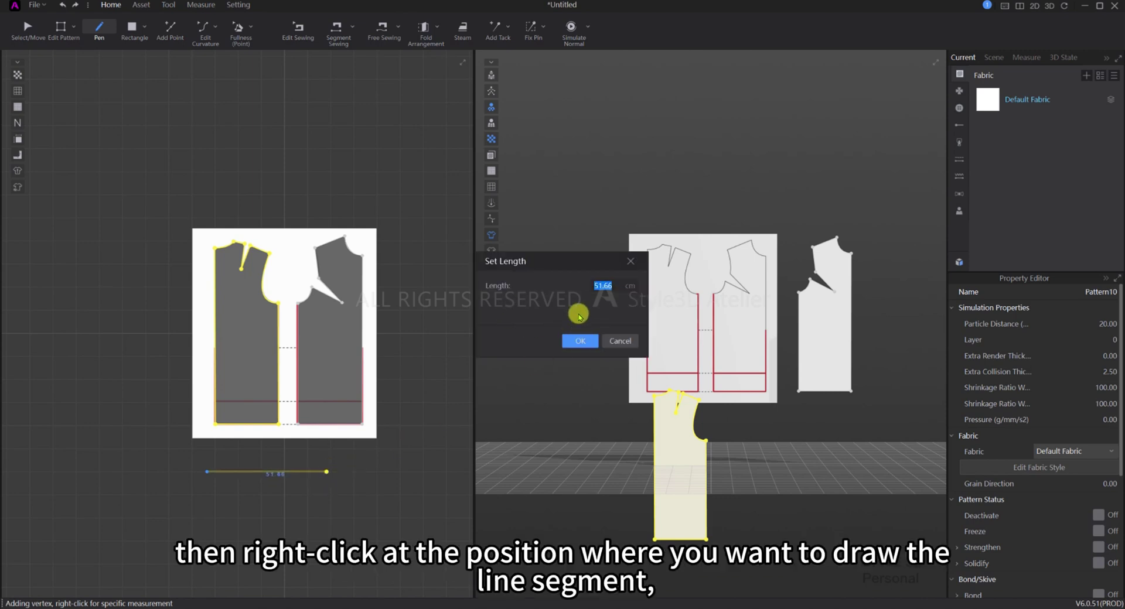
type("30")
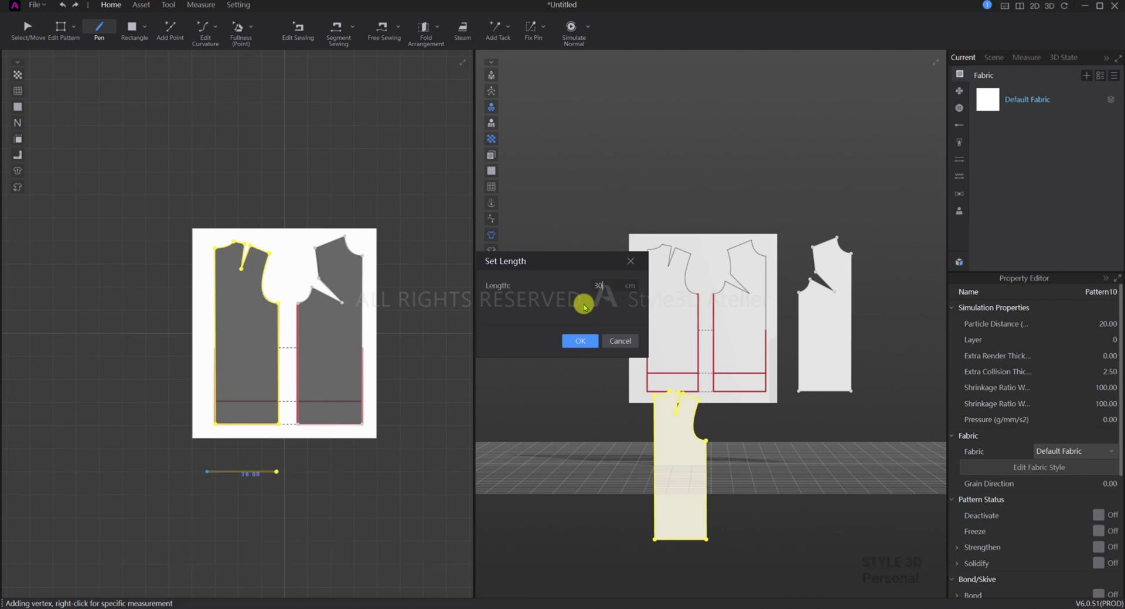
left_click(583, 340)
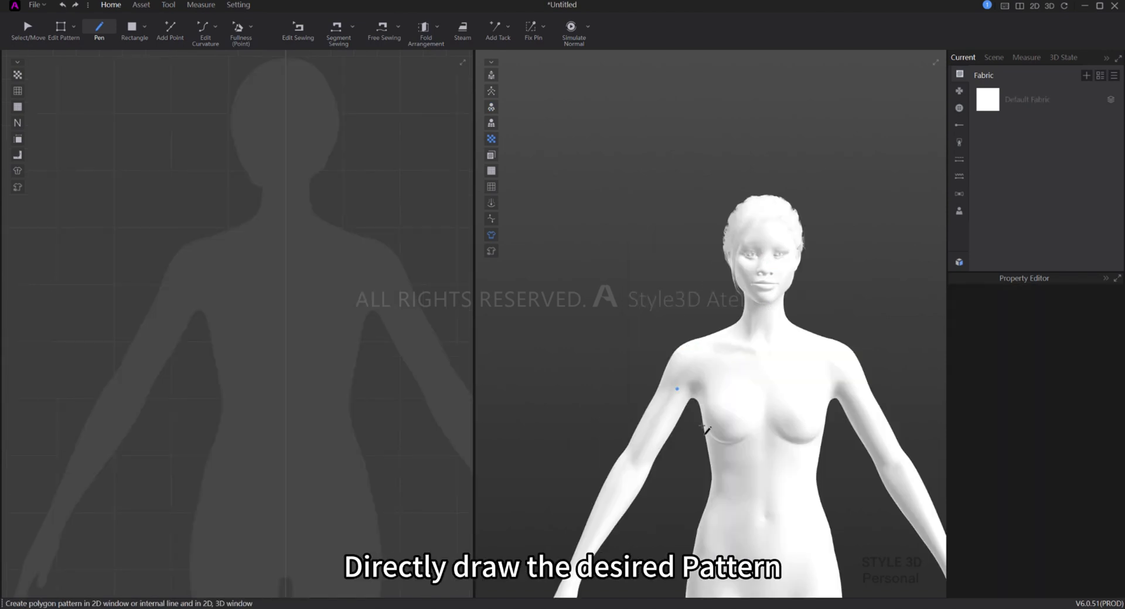
- Outline points on the avatar from side waist up the chest, close it, and generate the pattern
middle_click_drag(801, 372, 718, 317)
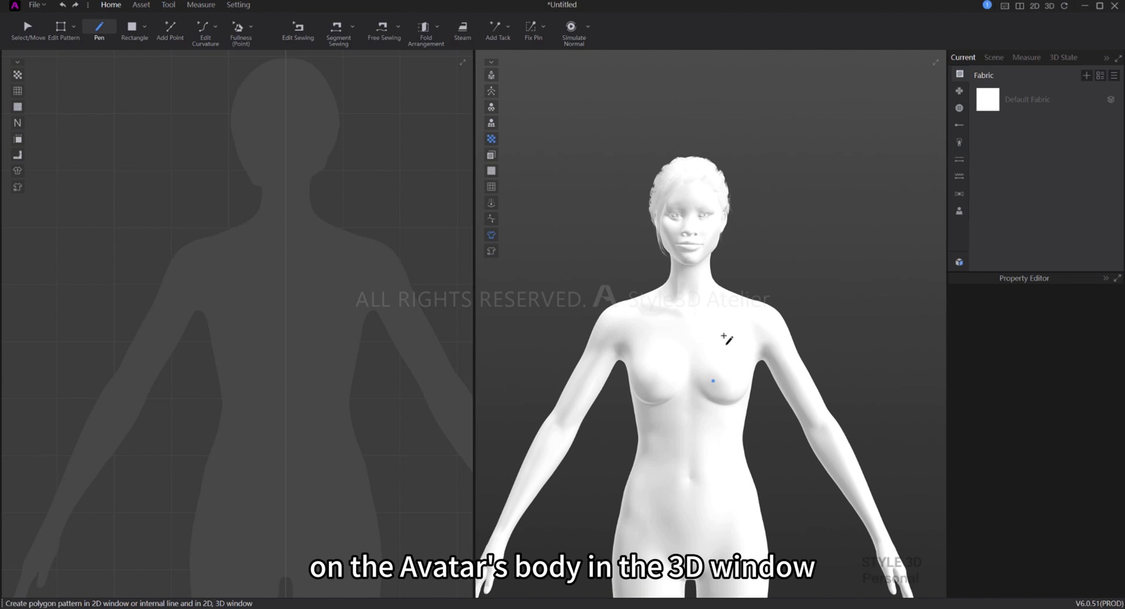
right_click_drag(668, 350, 683, 311)
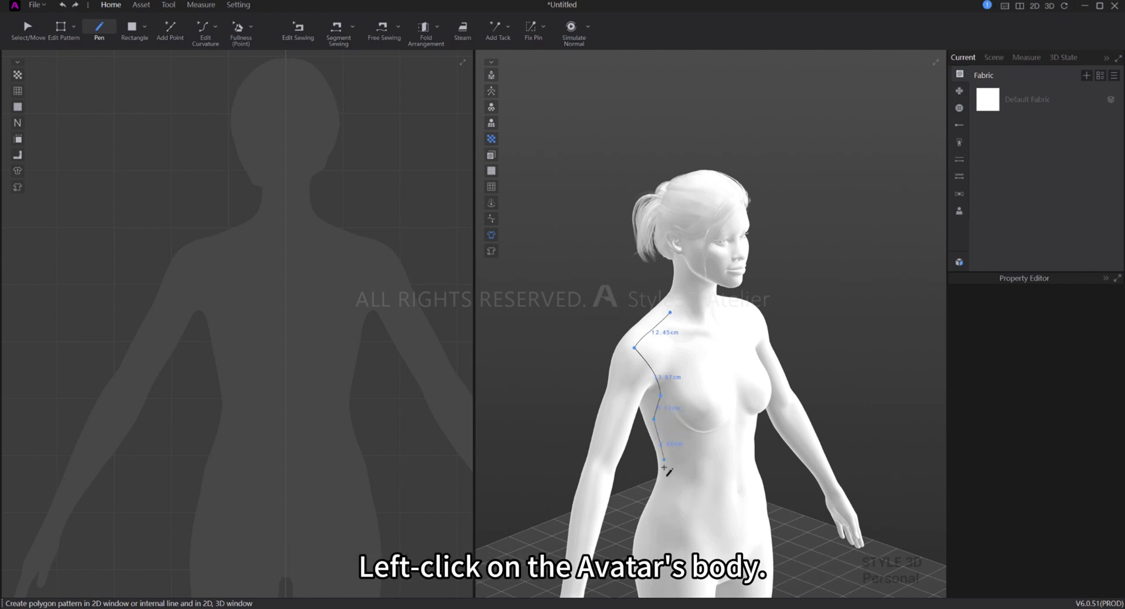
left_click(666, 498)
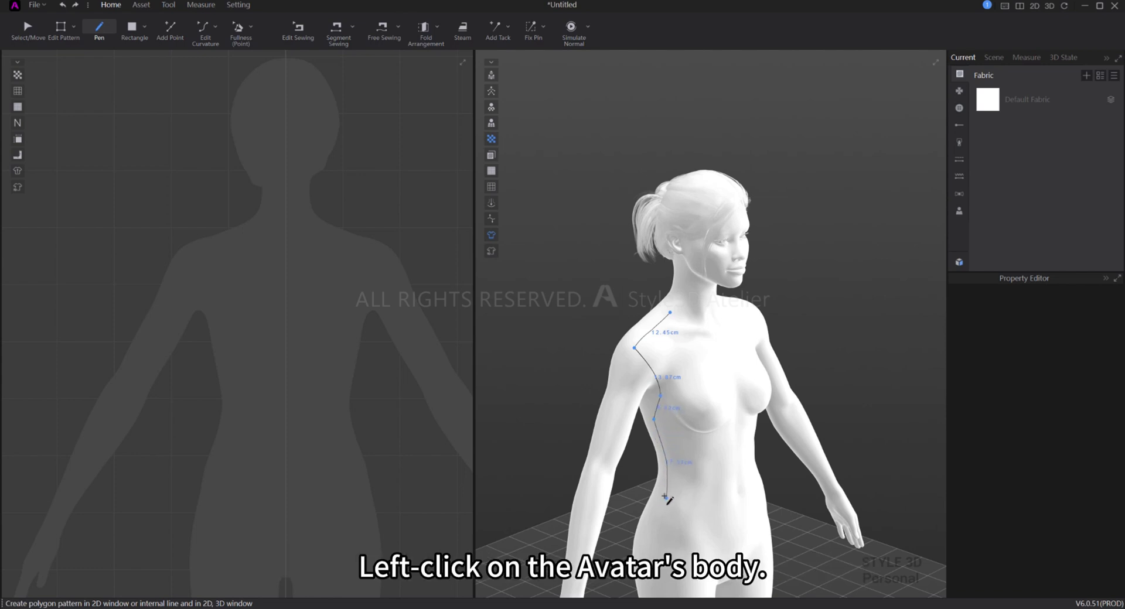
left_click(735, 488)
right_click_drag(736, 487, 689, 472)
left_click(699, 371)
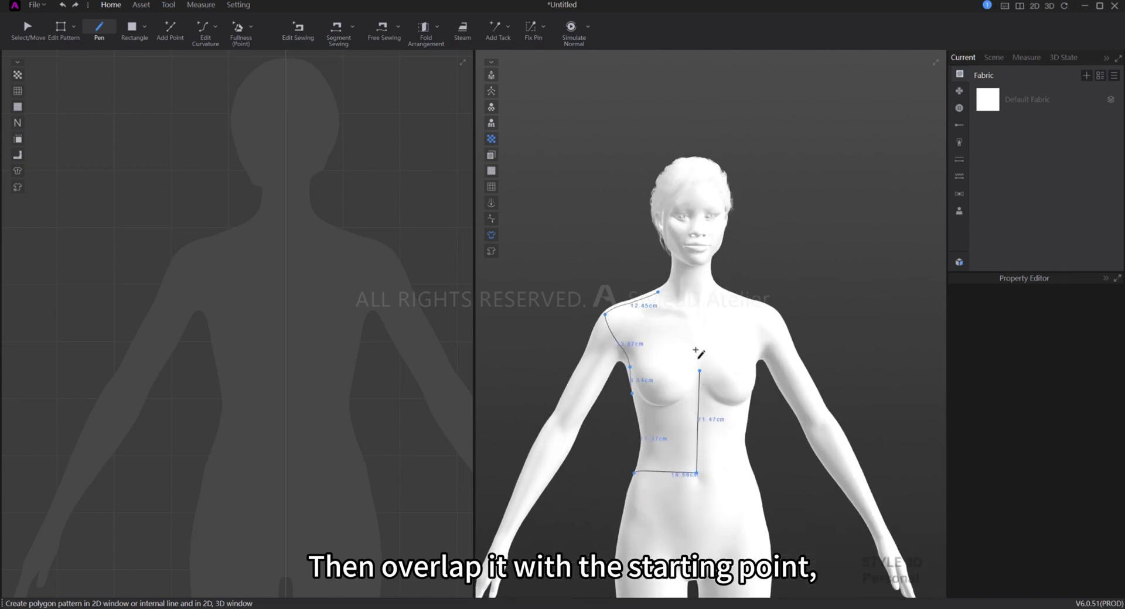
left_click(696, 350)
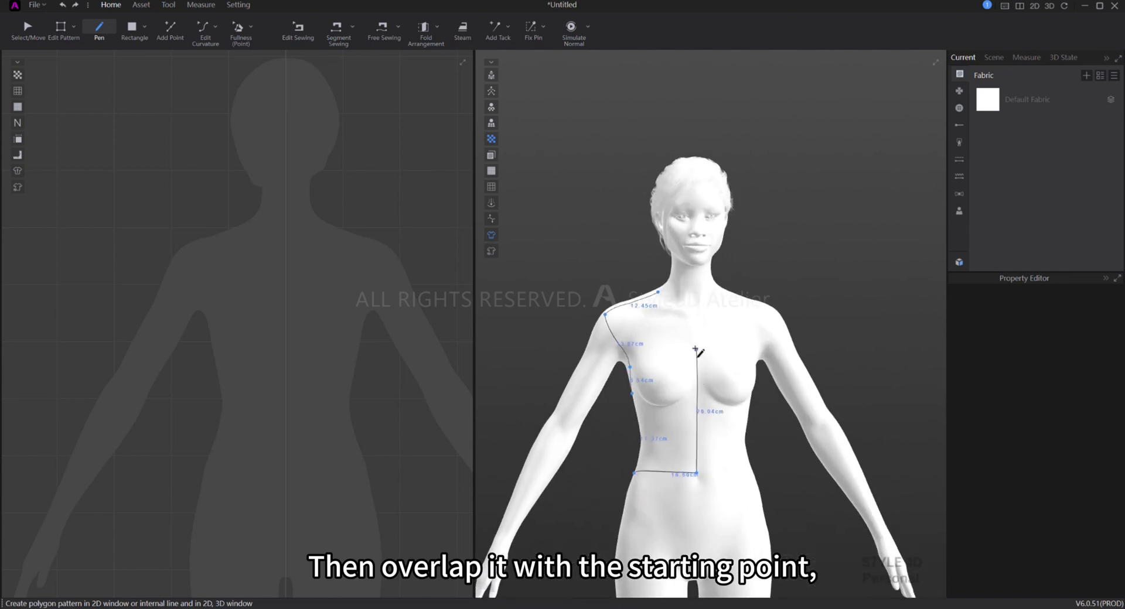
left_click(659, 292)
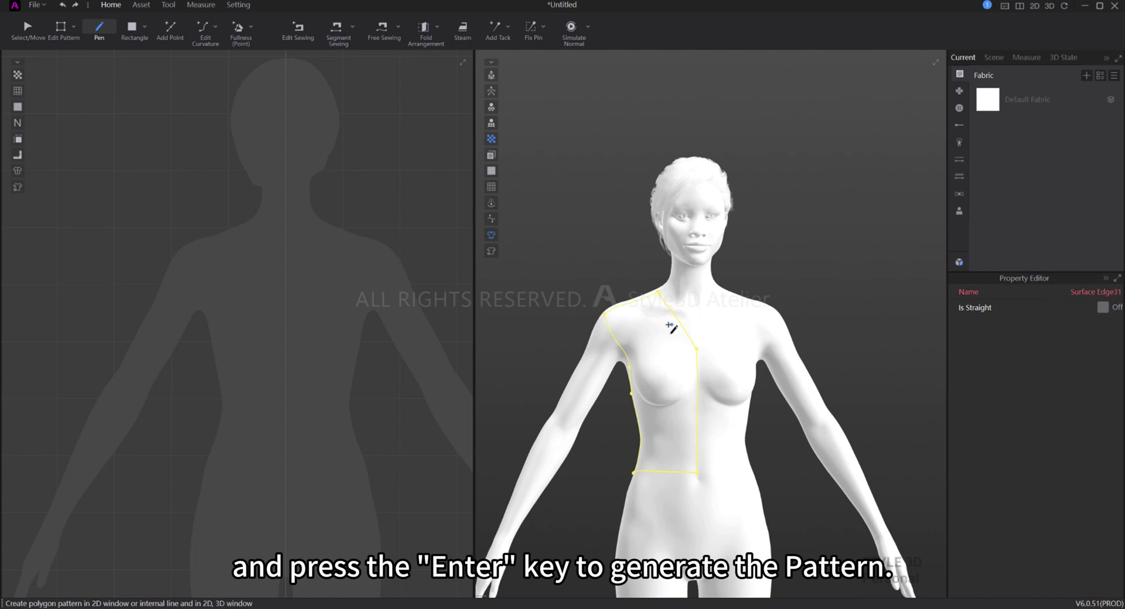
key("Return")
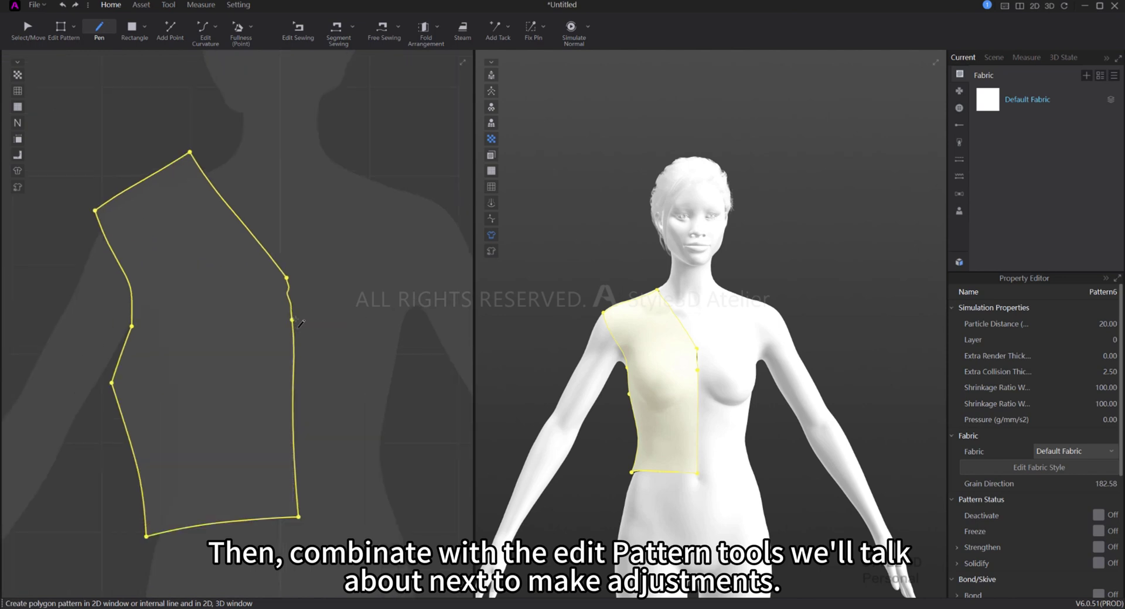
scroll(300, 324, "down", 5)
scroll(281, 329, "up", 2)
scroll(270, 328, "down", 2)
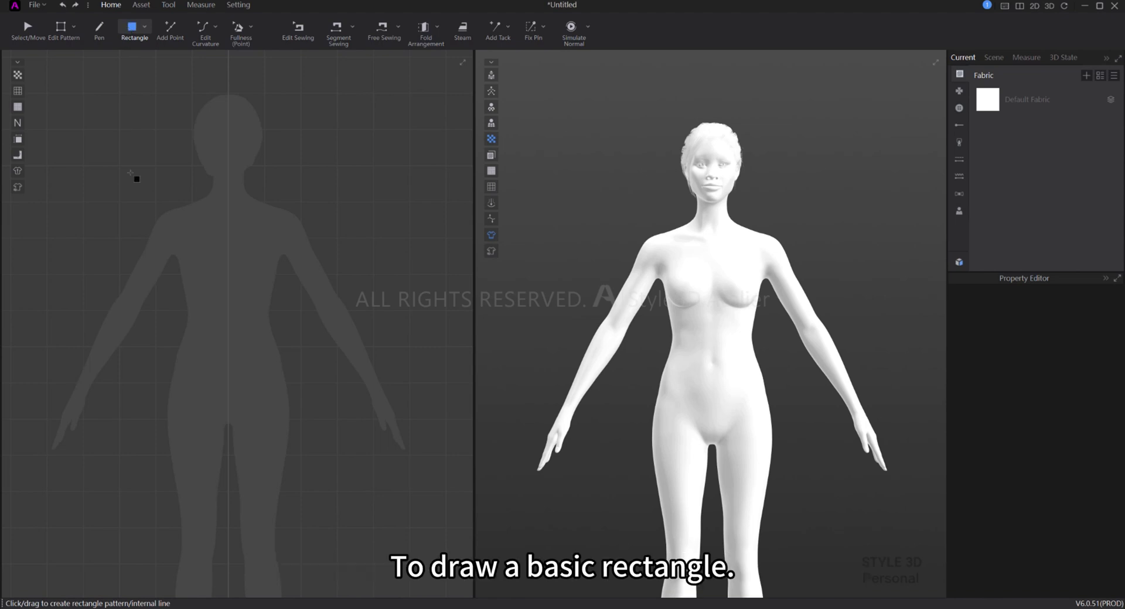
- Drag a tall rectangle over the avatar's left front, then create a 20 × 30 cm rectangle
left_click_drag(165, 196, 227, 424)
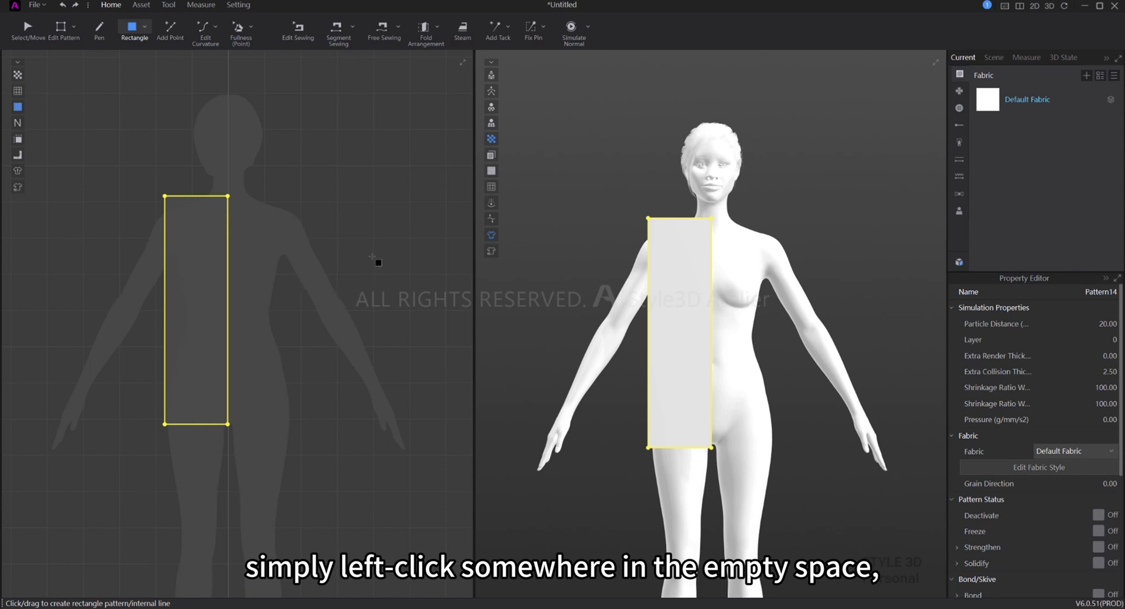
left_click(347, 240)
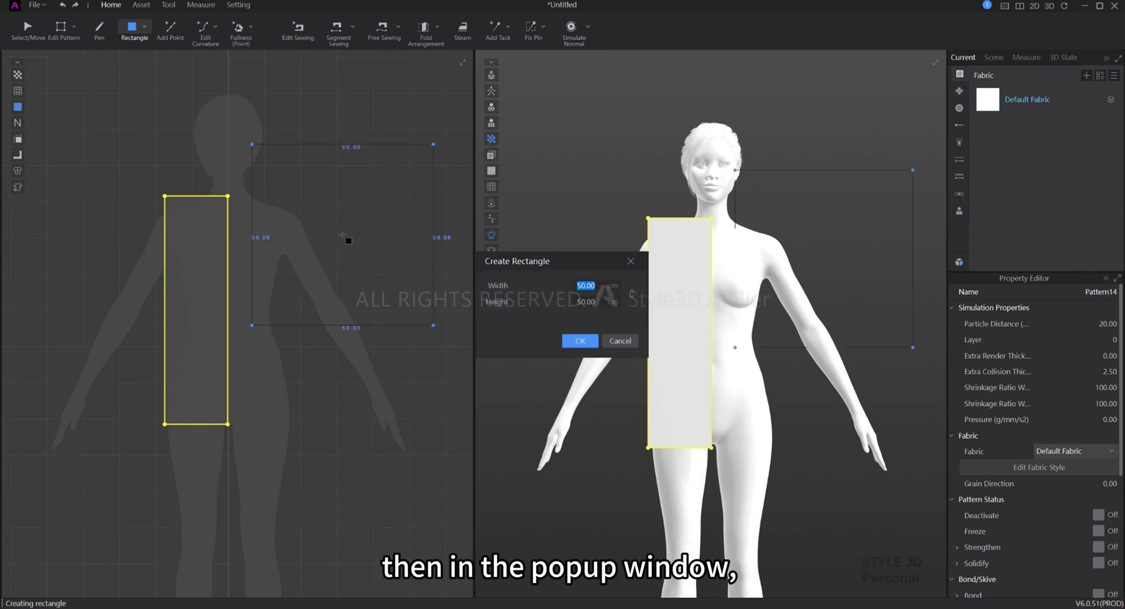
type("20")
key("Tab")
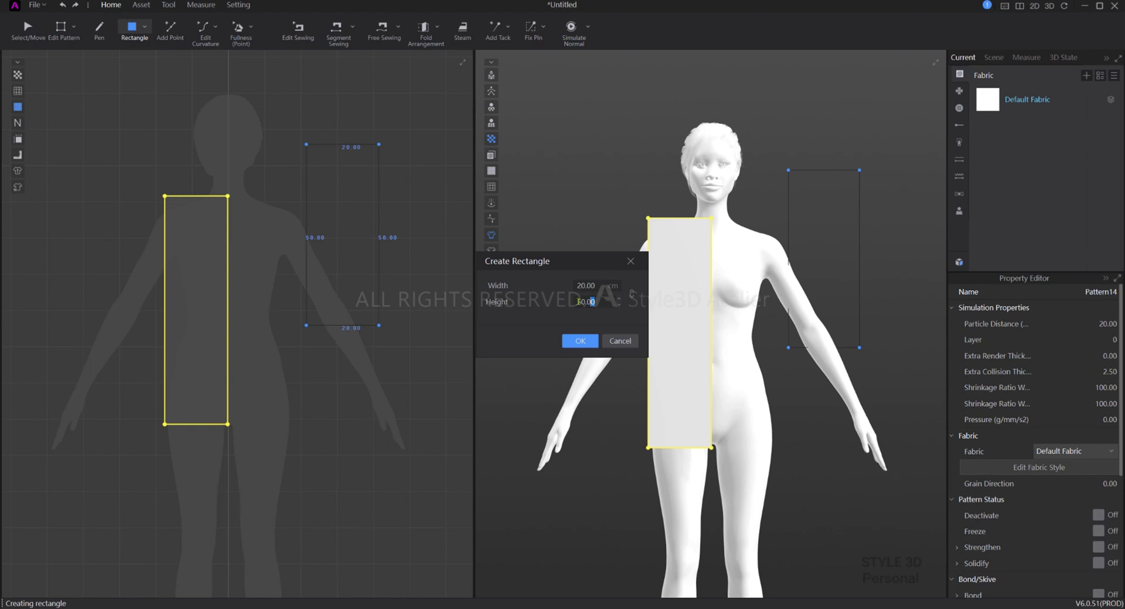
type("30")
key("Return")
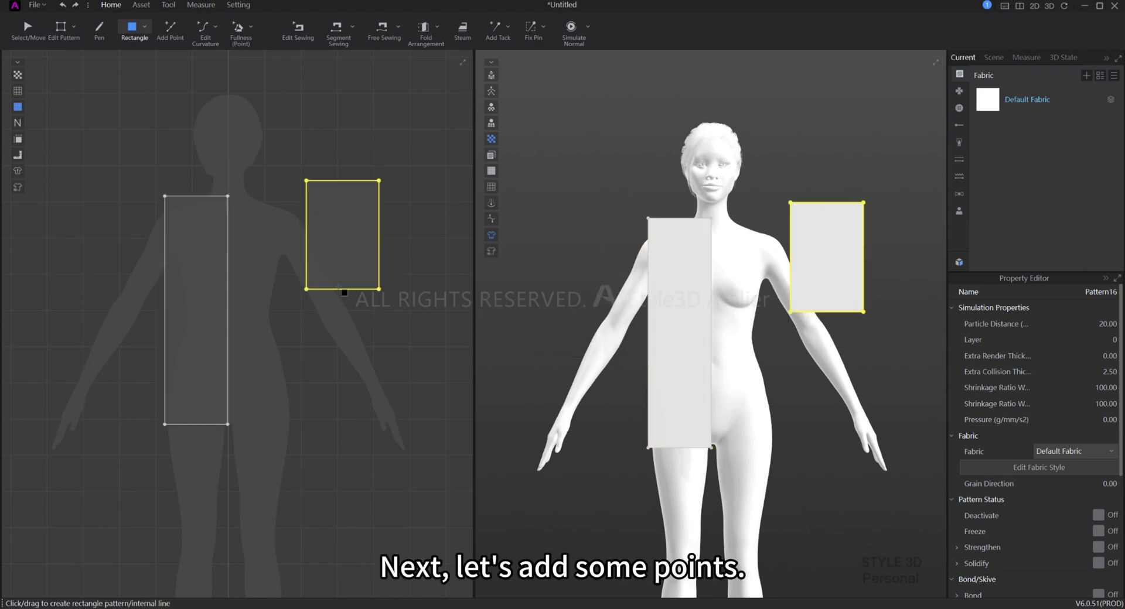
- Undo the 20 by 30 rectangle and bring up Split Line on the rectangle's right edge
key("ctrl+z")
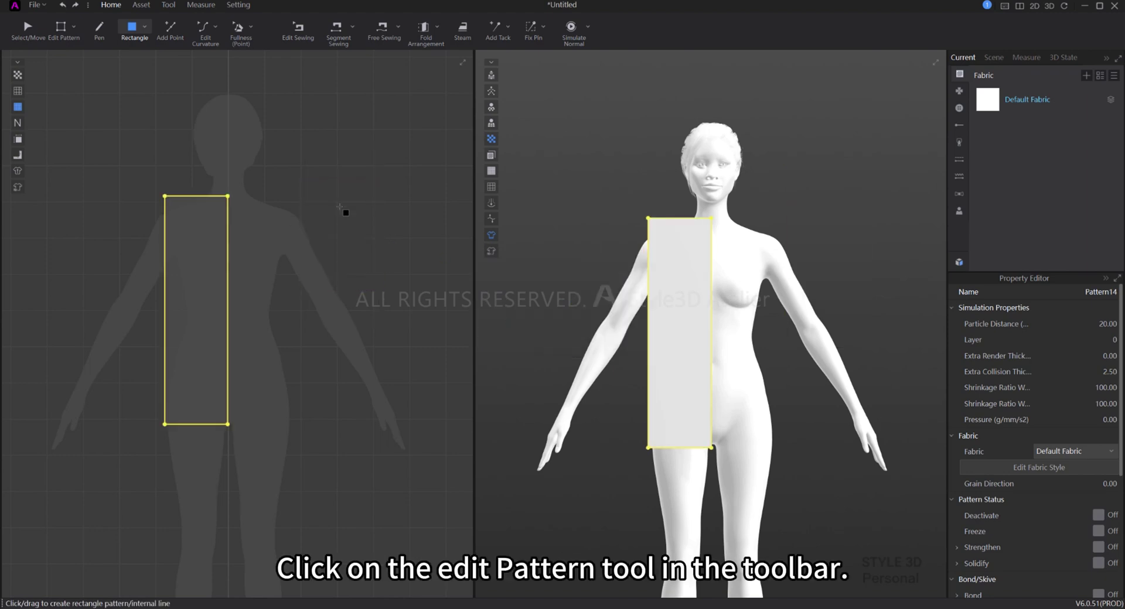
left_click(61, 28)
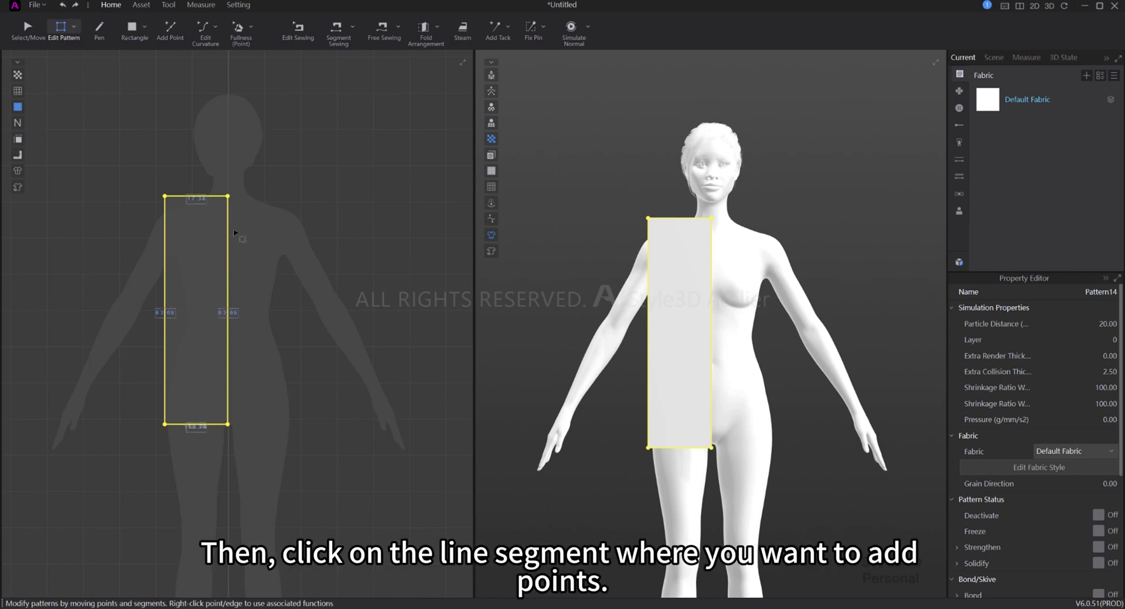
left_click(233, 251)
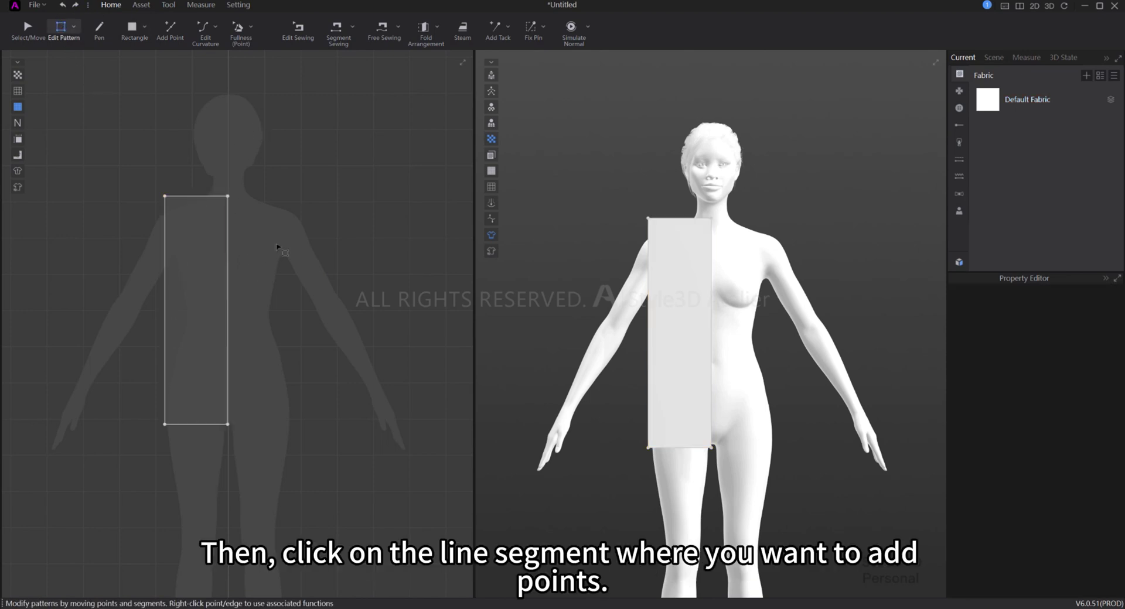
right_click(229, 248)
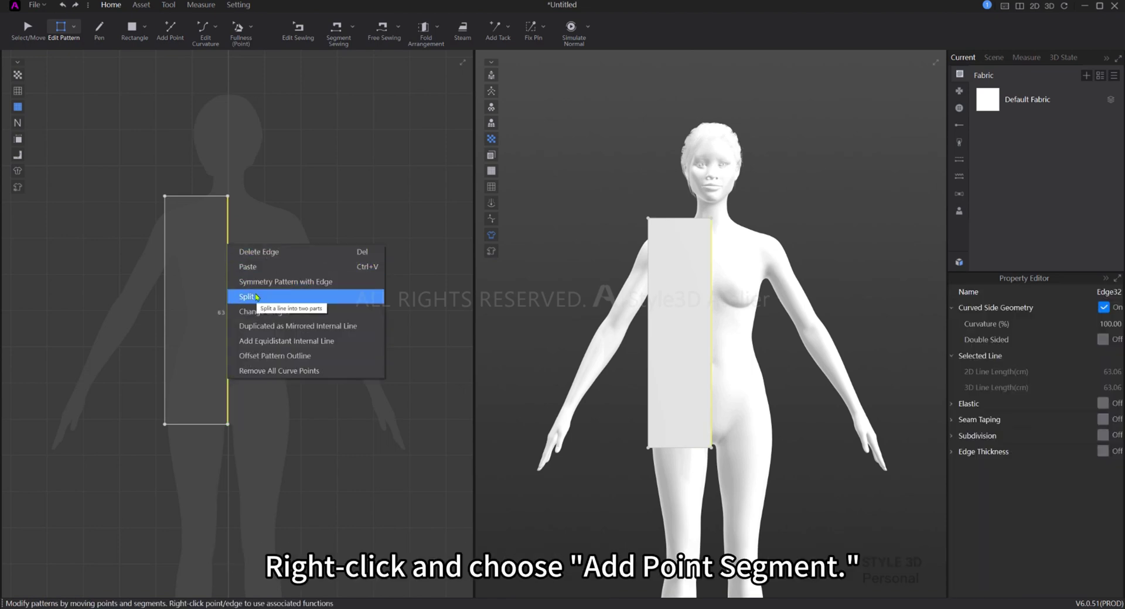
left_click(246, 297)
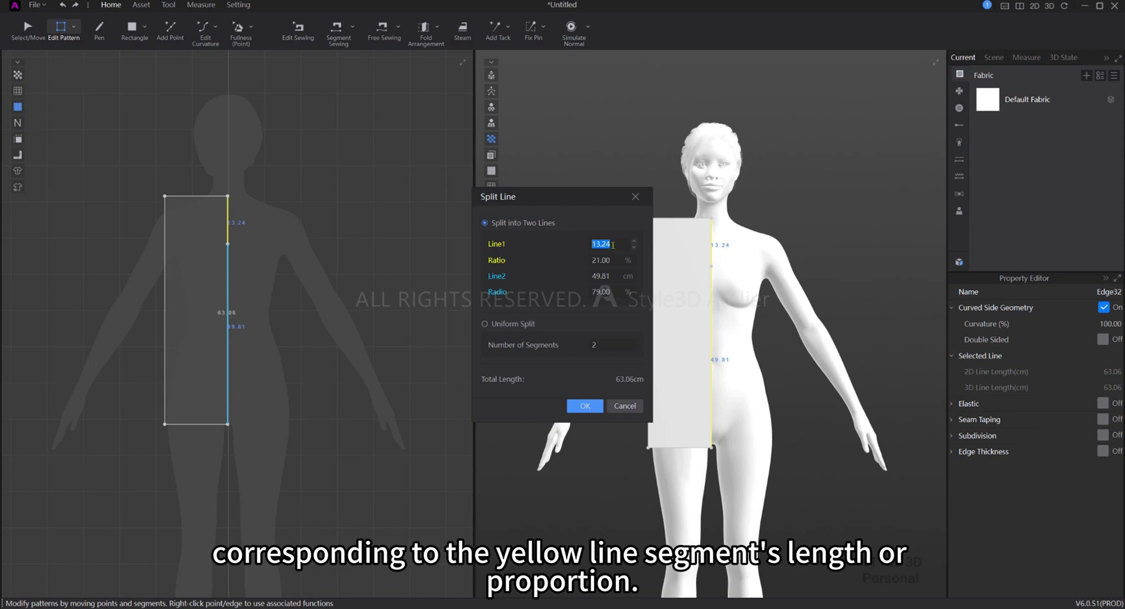
- Try Line1 12 and Ratio 20, then use Uniform Split with 4 segments of 15.76 cm
type("8")
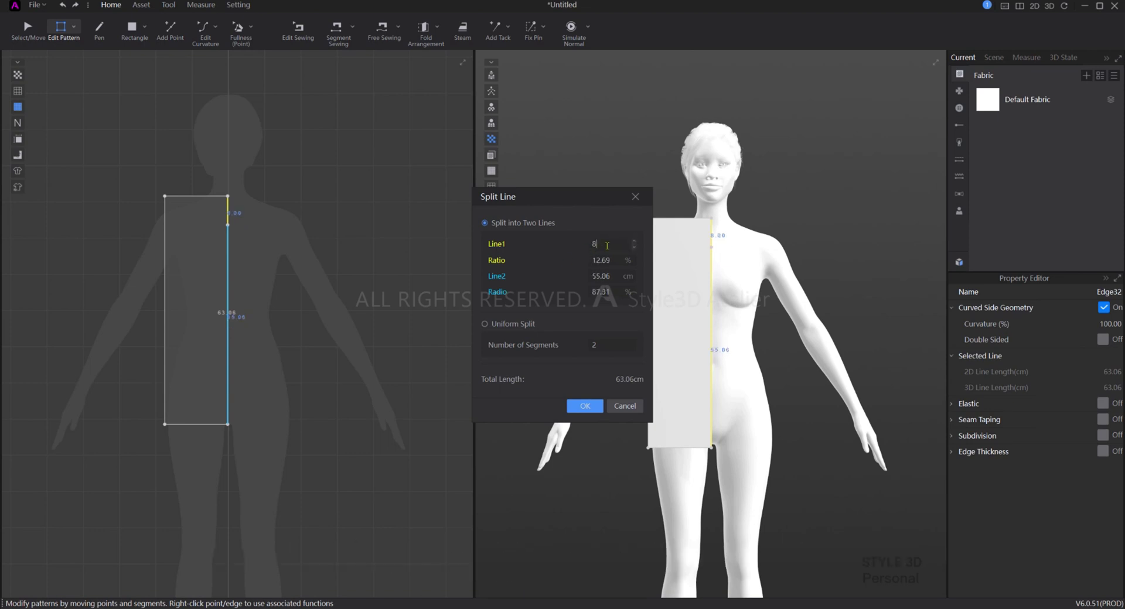
key("BackSpace")
type("12")
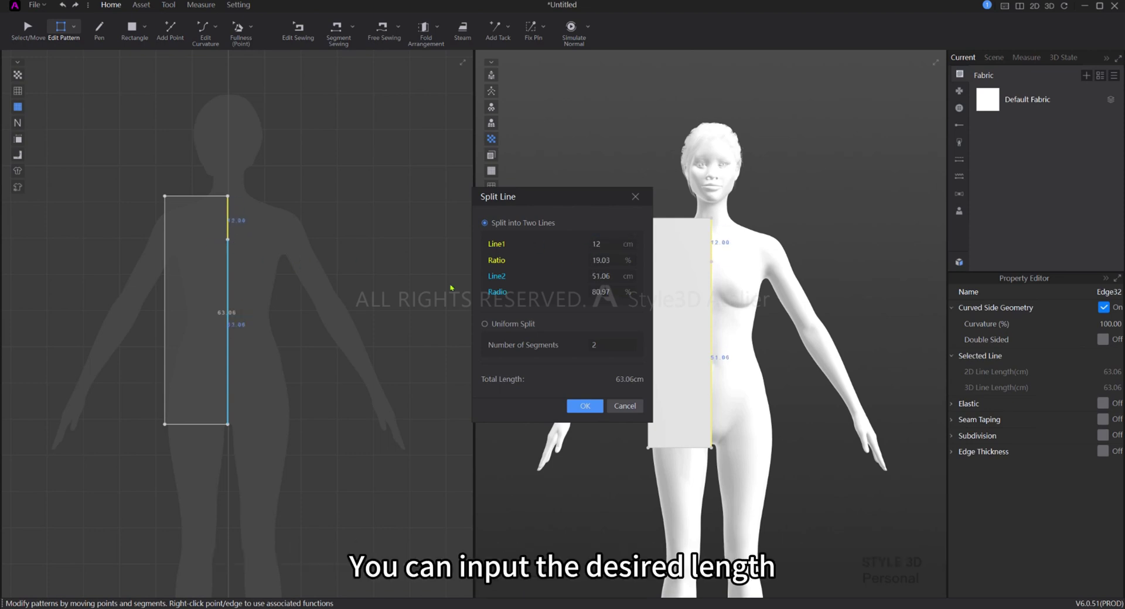
double_click(611, 261)
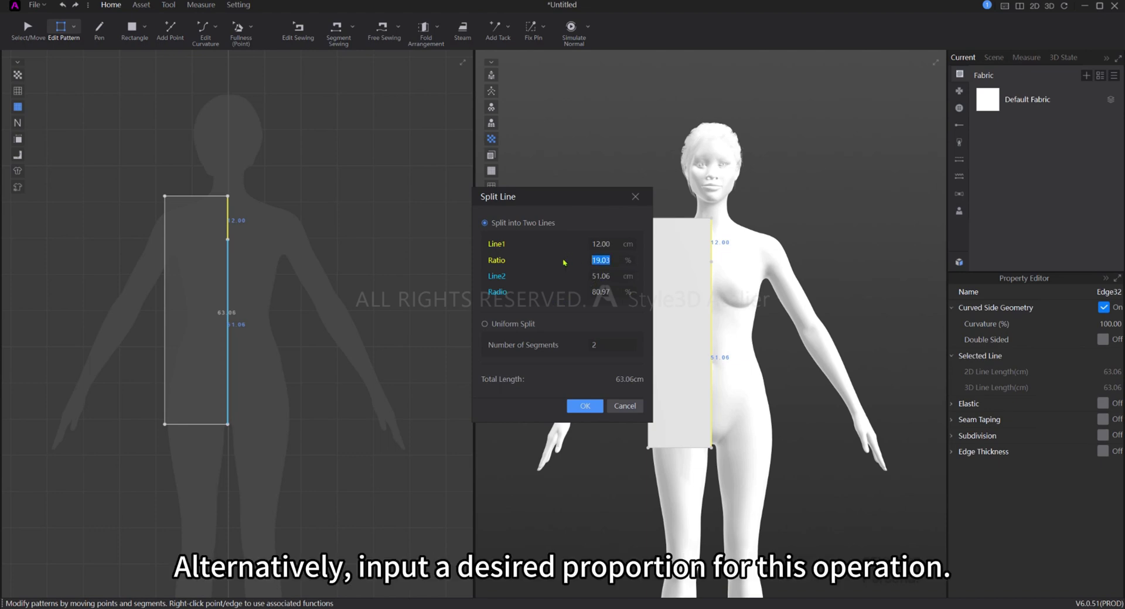
type("20")
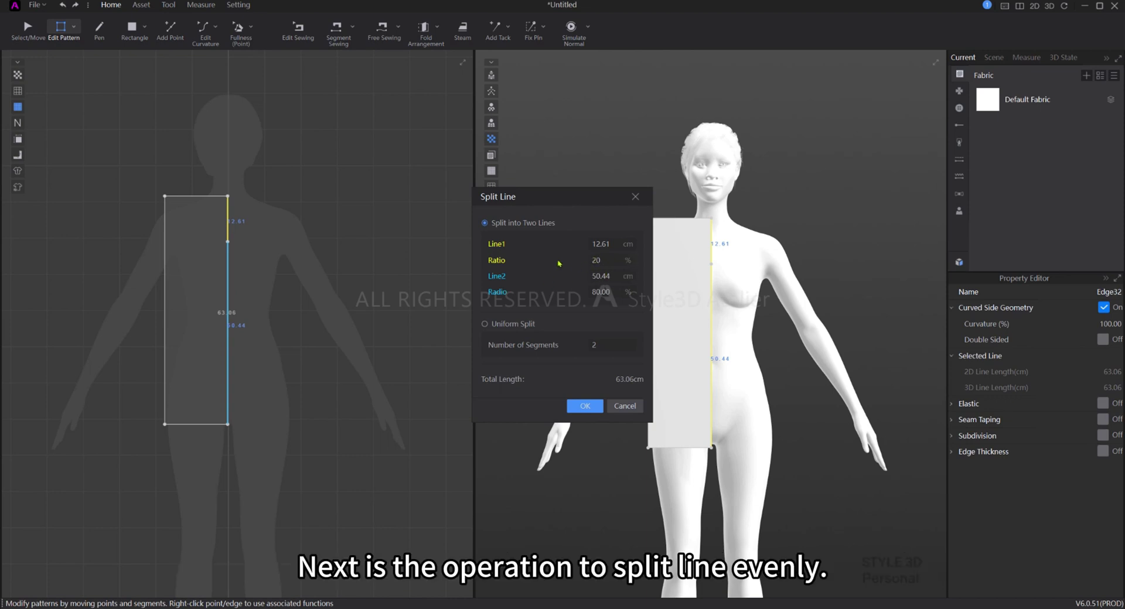
left_click(485, 324)
left_click(592, 344)
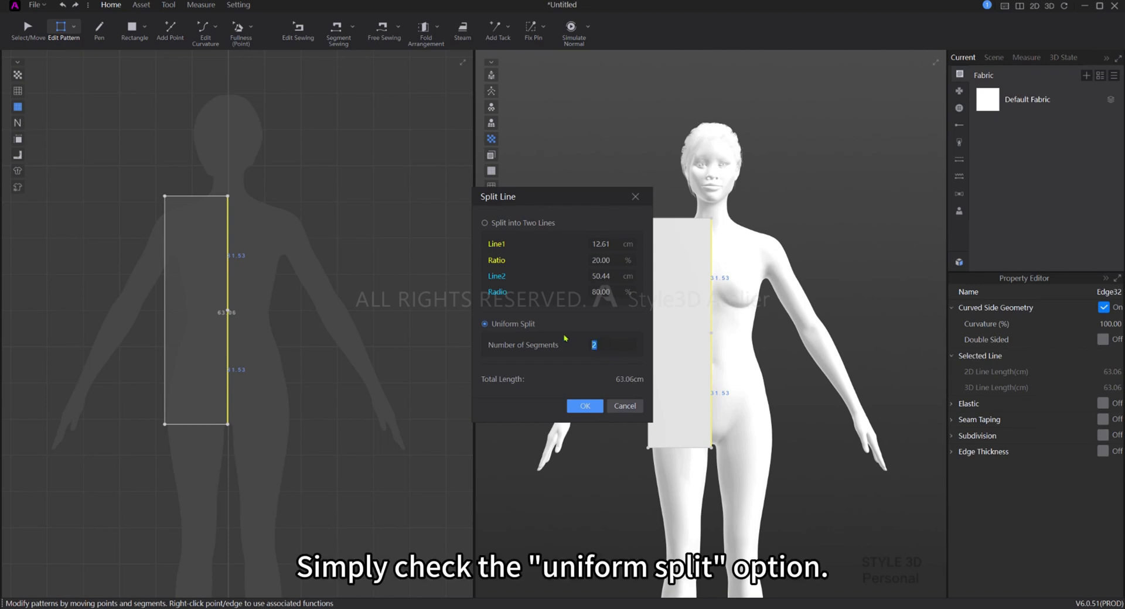
type("3")
key("BackSpace")
type("4")
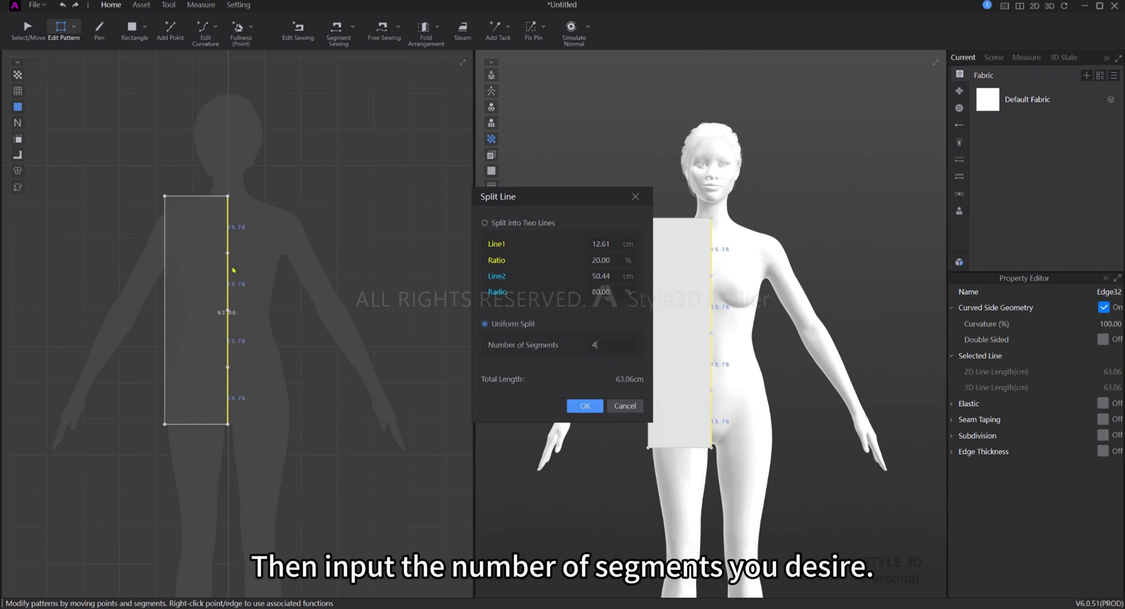
- Cancel Split Line twice, keeping the right edge one 63.06 cm line with Add Point active
left_click(625, 406)
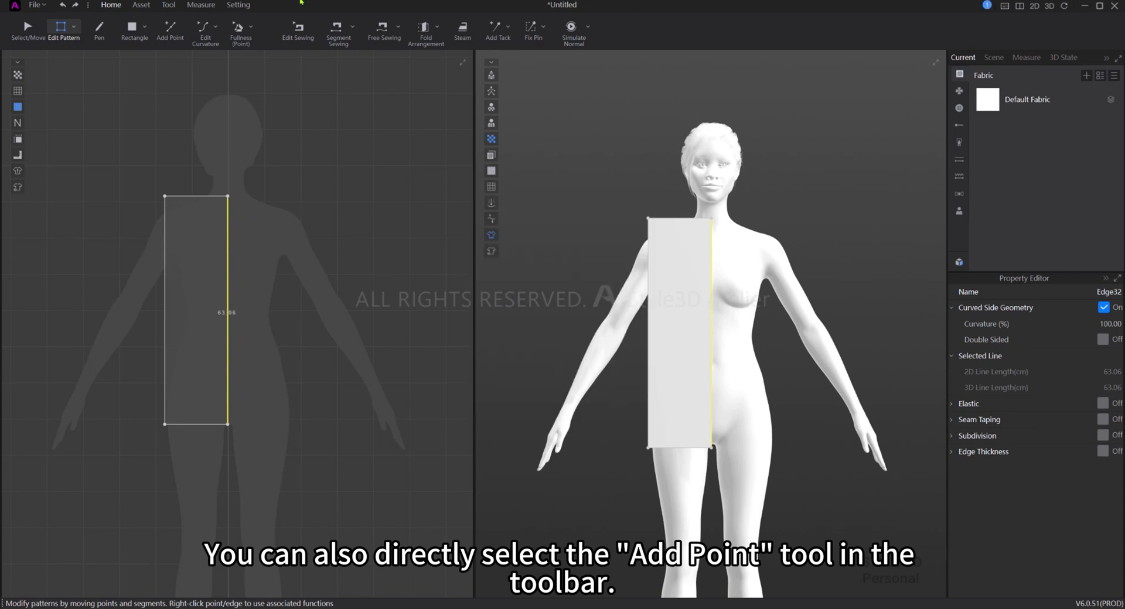
left_click(170, 28)
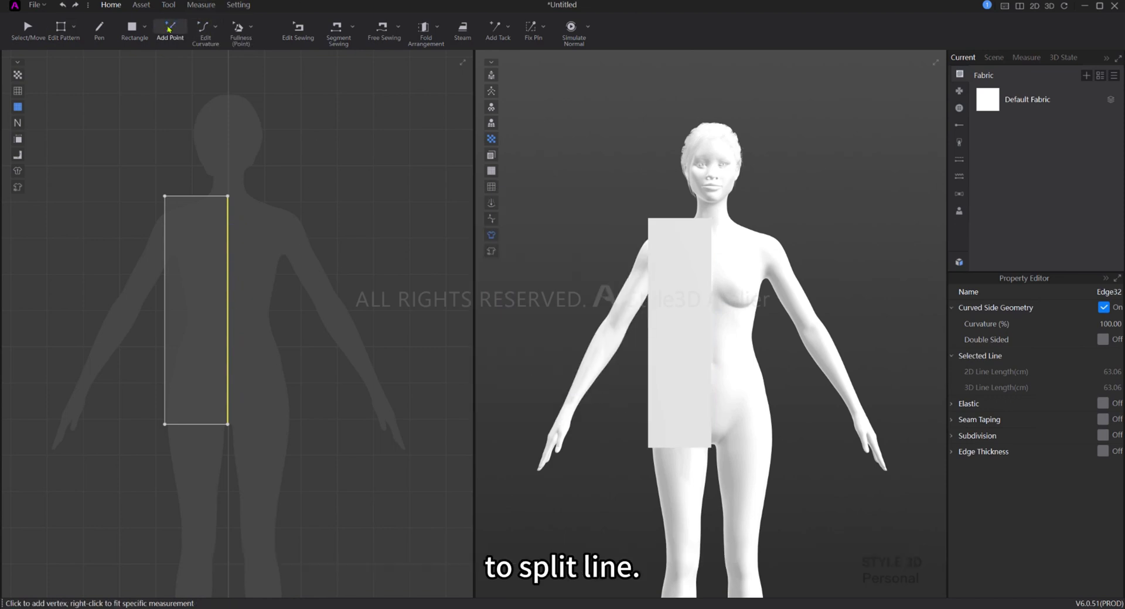
left_click(227, 253)
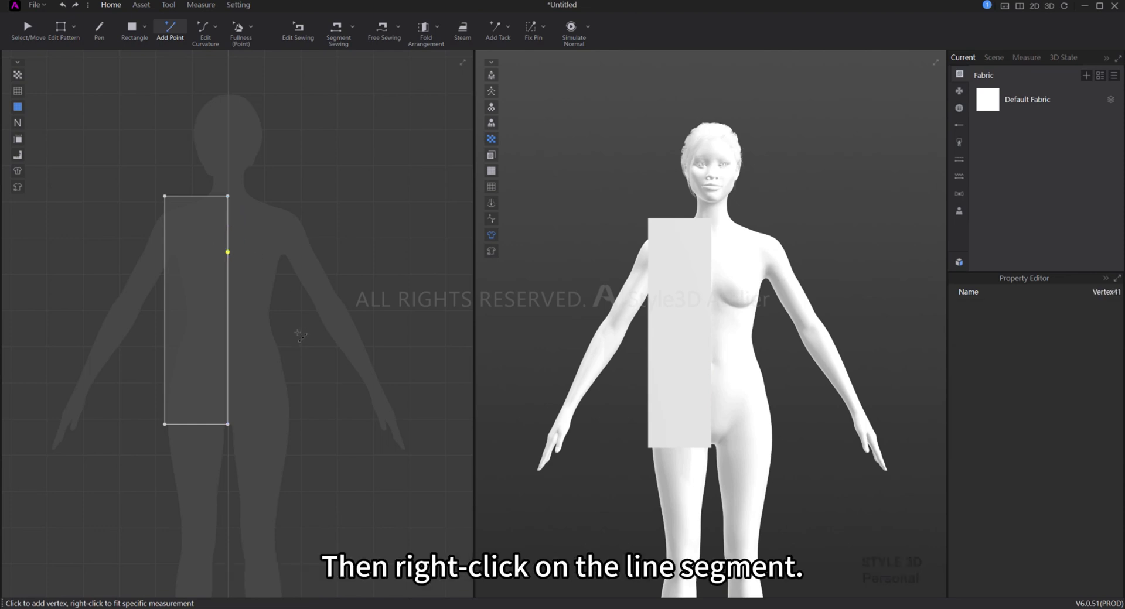
right_click(291, 286)
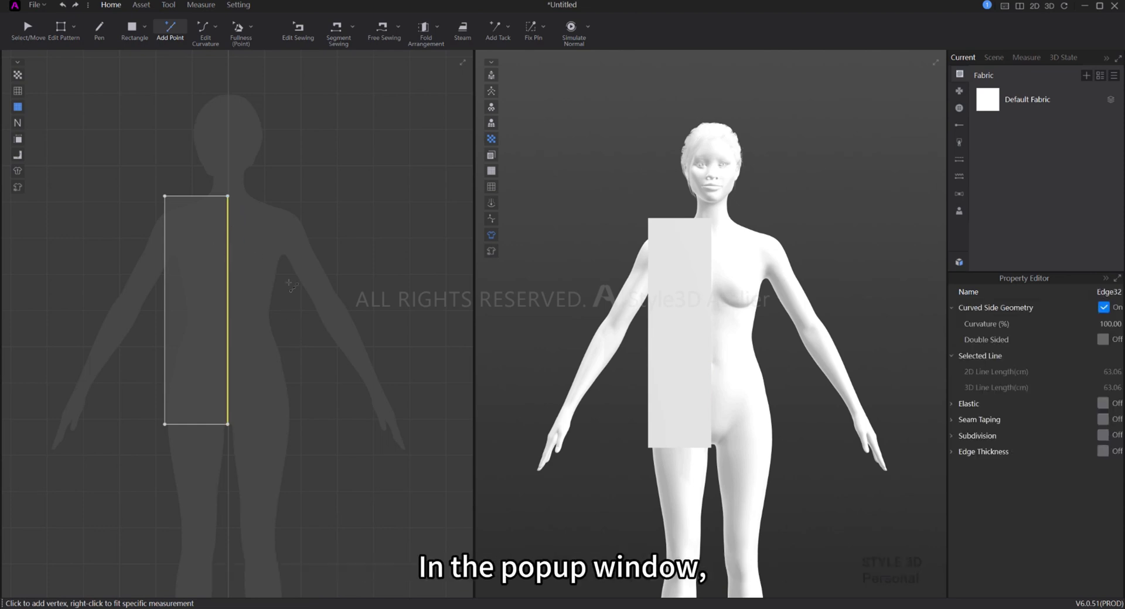
right_click(228, 273)
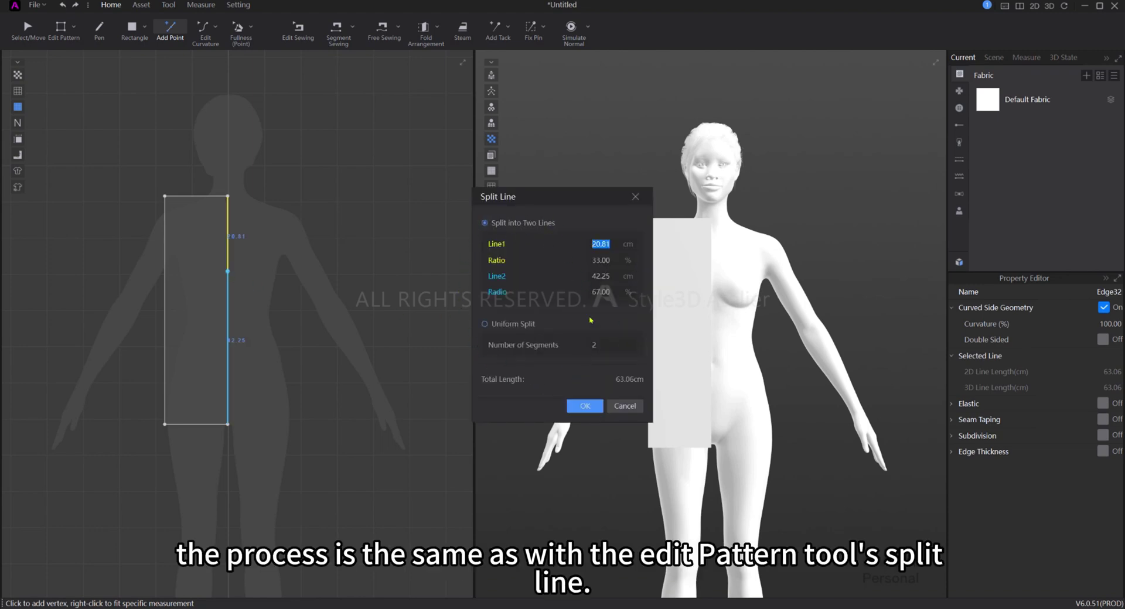
left_click(624, 405)
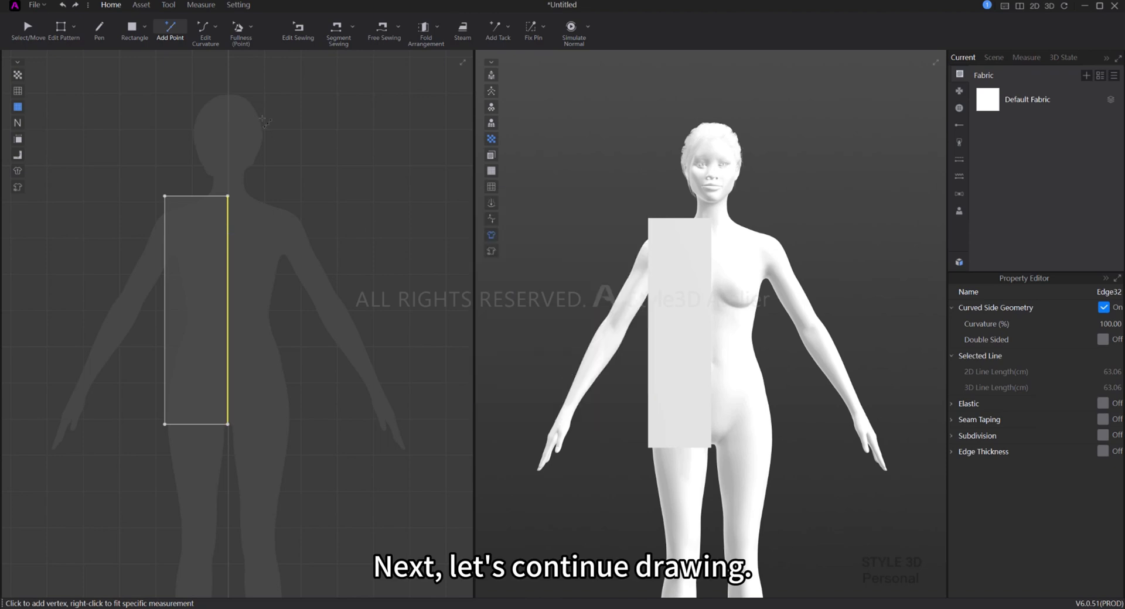
- Add depth points on both side edges, then pull the top corners in for neck width and shoulder
left_click(227, 247)
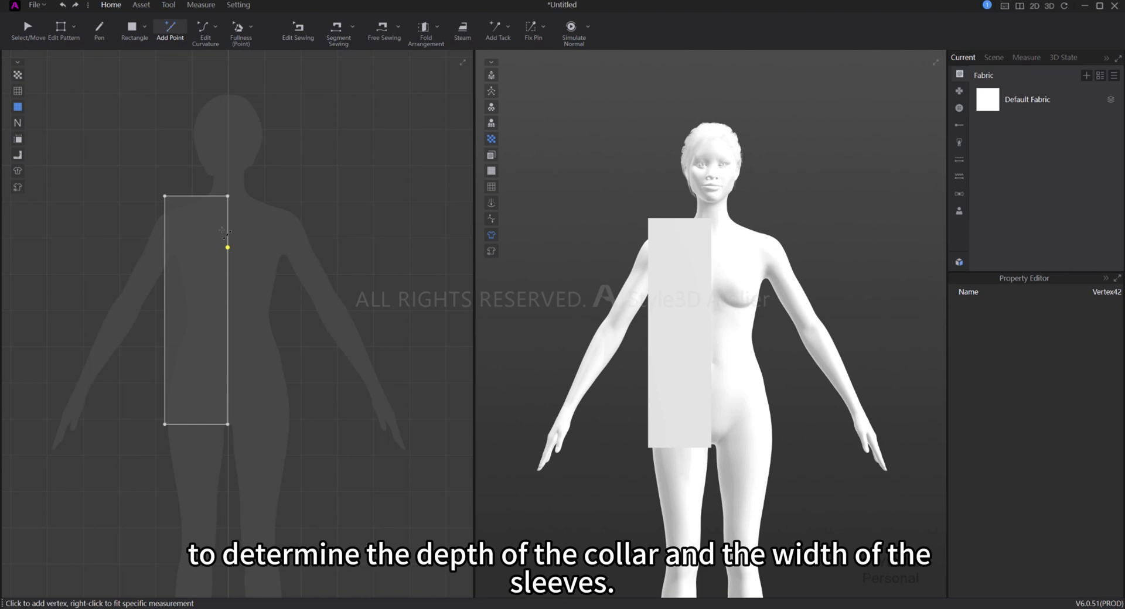
left_click(165, 271)
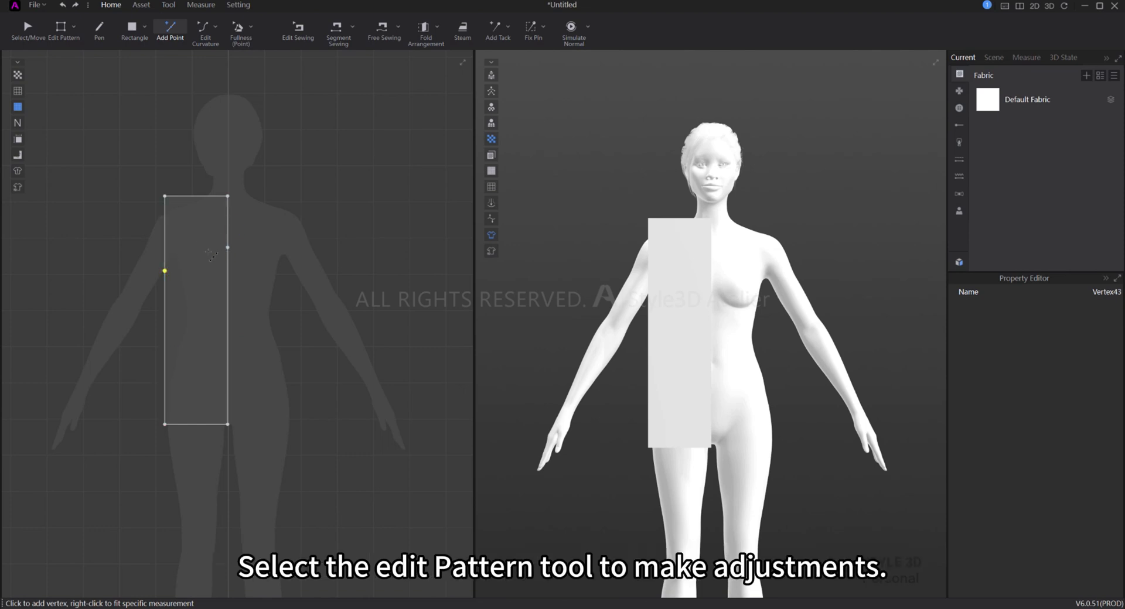
left_click(61, 28)
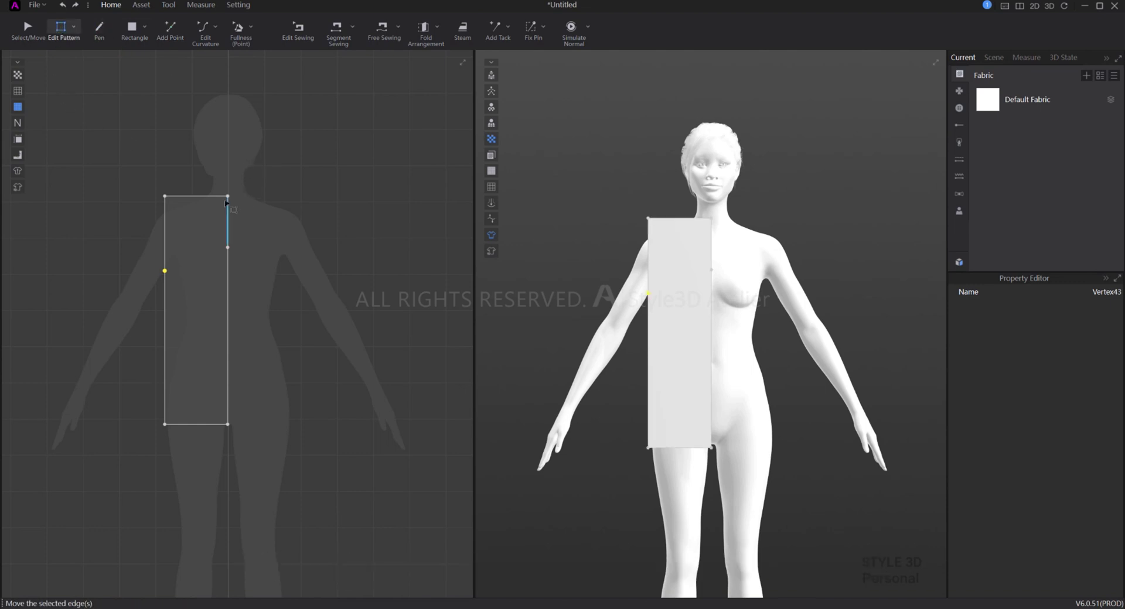
left_click_drag(227, 197, 200, 199)
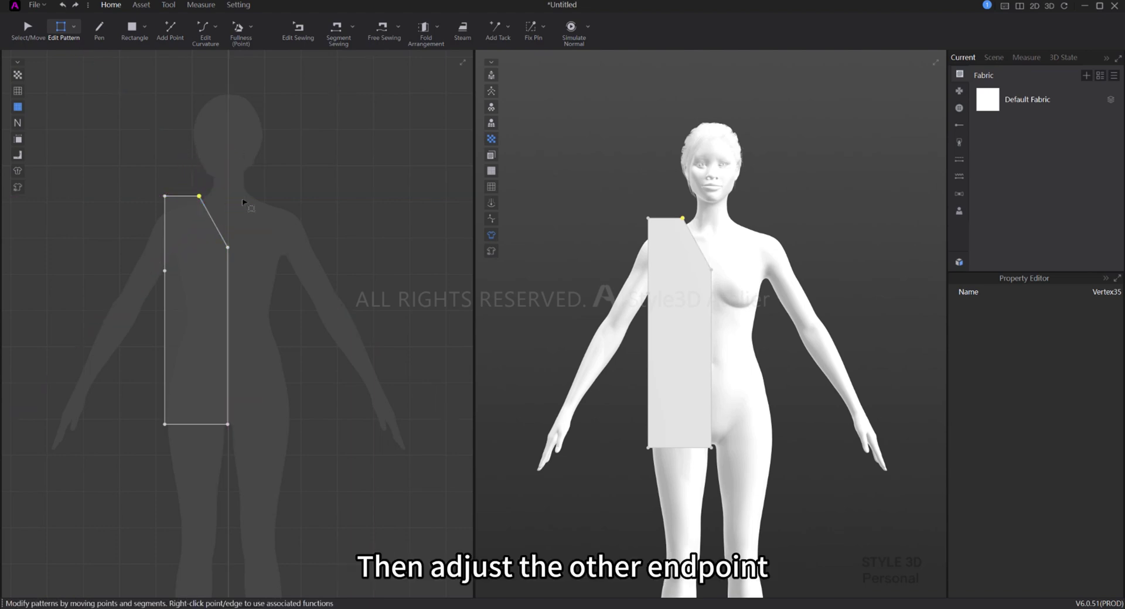
left_click(166, 198)
left_click_drag(168, 199, 174, 211)
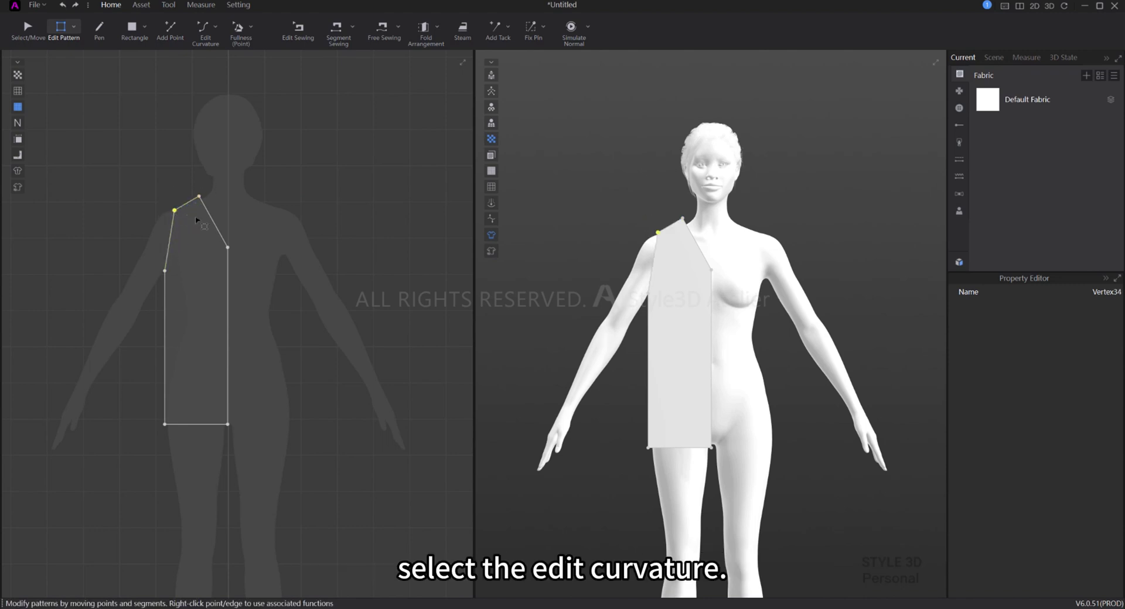
scroll(197, 220, "up", 4)
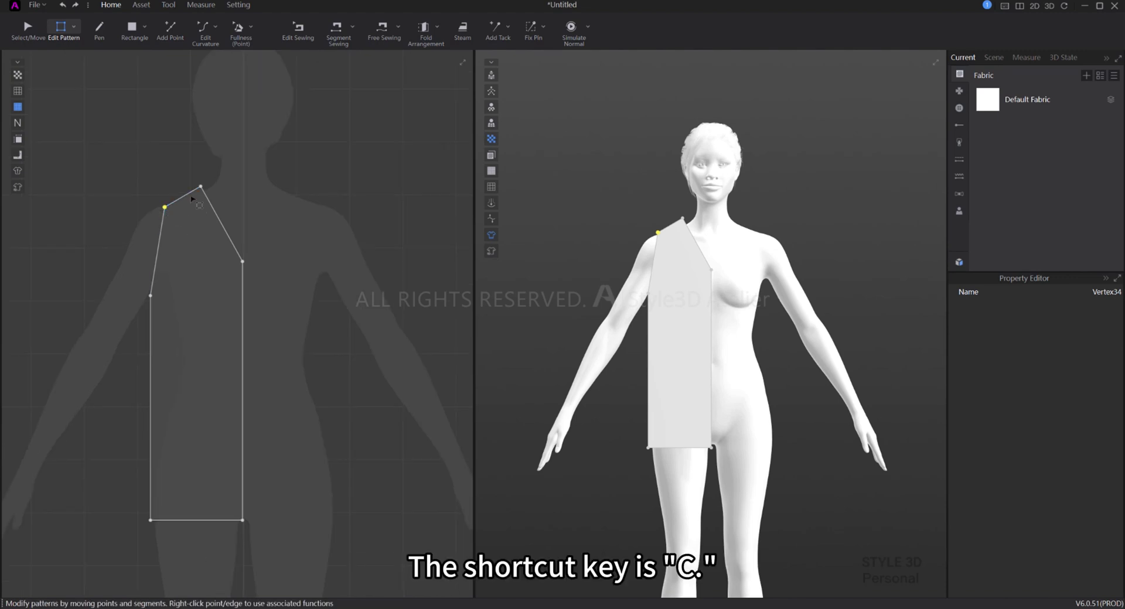
- Bend the straight neckline and armhole edges into arcs with Edit Curvature
left_click(204, 27)
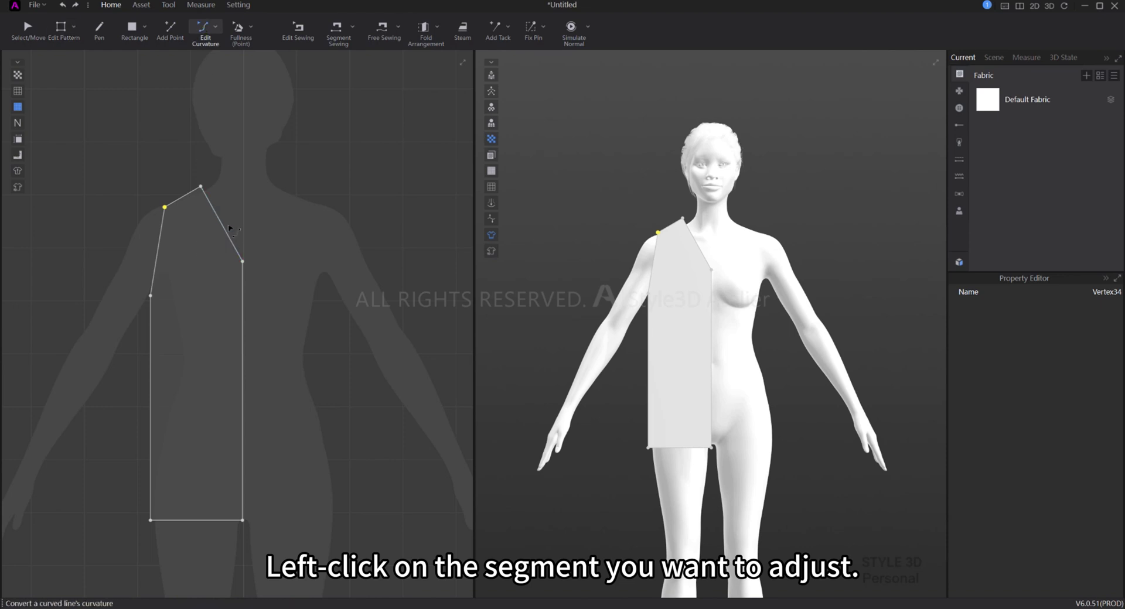
left_click_drag(224, 226, 208, 220)
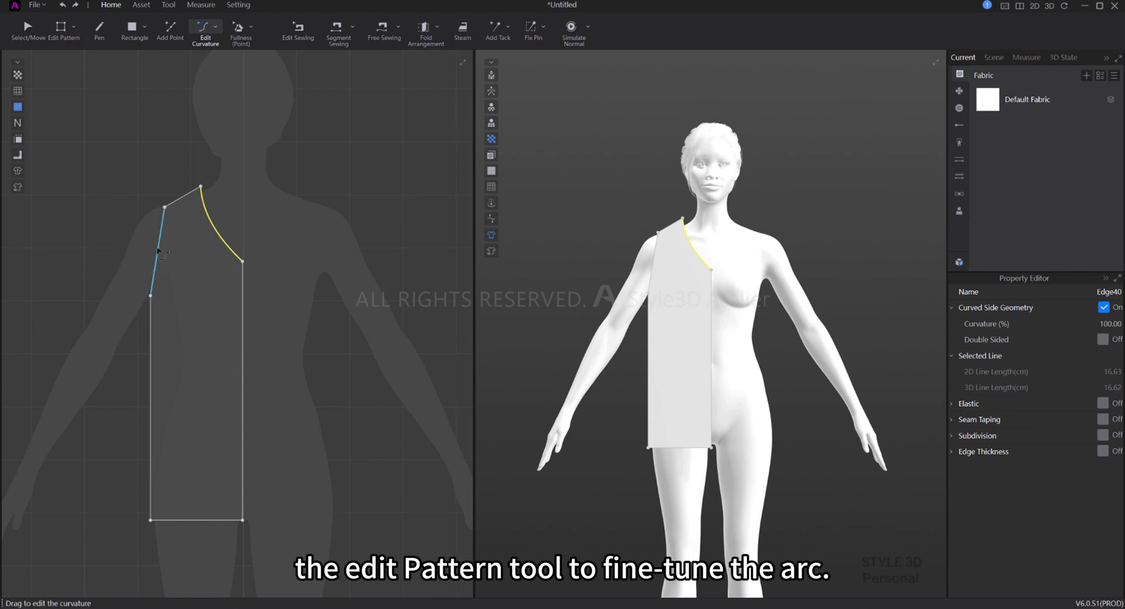
mouse_move(157, 250)
left_mouse_down()
mouse_move(178, 272)
mouse_move(166, 237)
left_mouse_up()
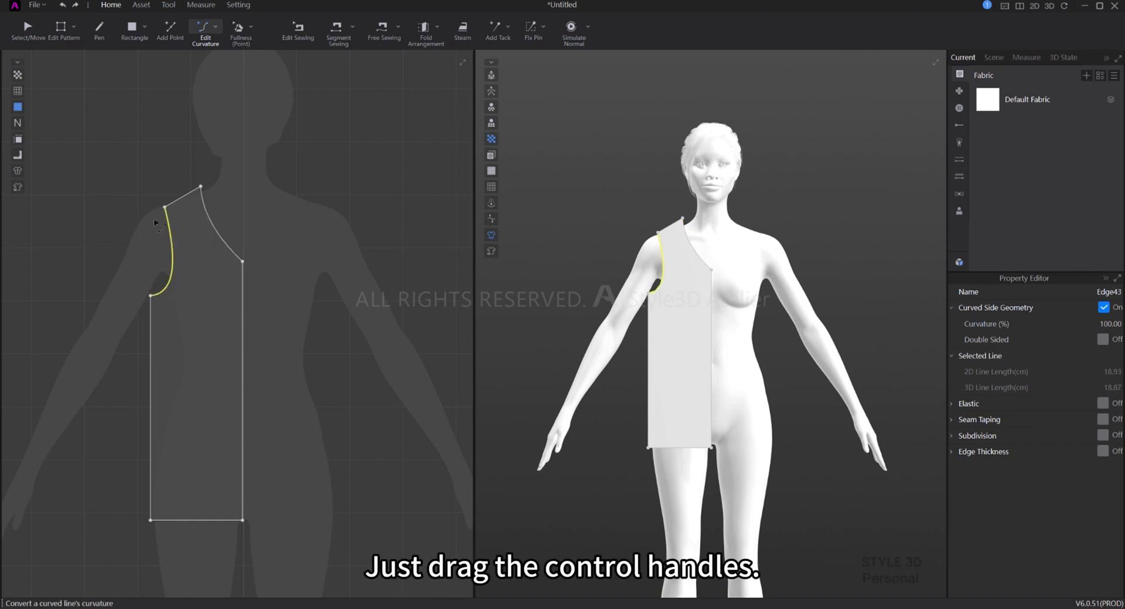
- Refine the armhole and neckline curves by adjusting their handles in Edit Pattern
key("z")
left_click_drag(179, 263, 179, 256)
left_click(174, 305)
left_click(166, 293)
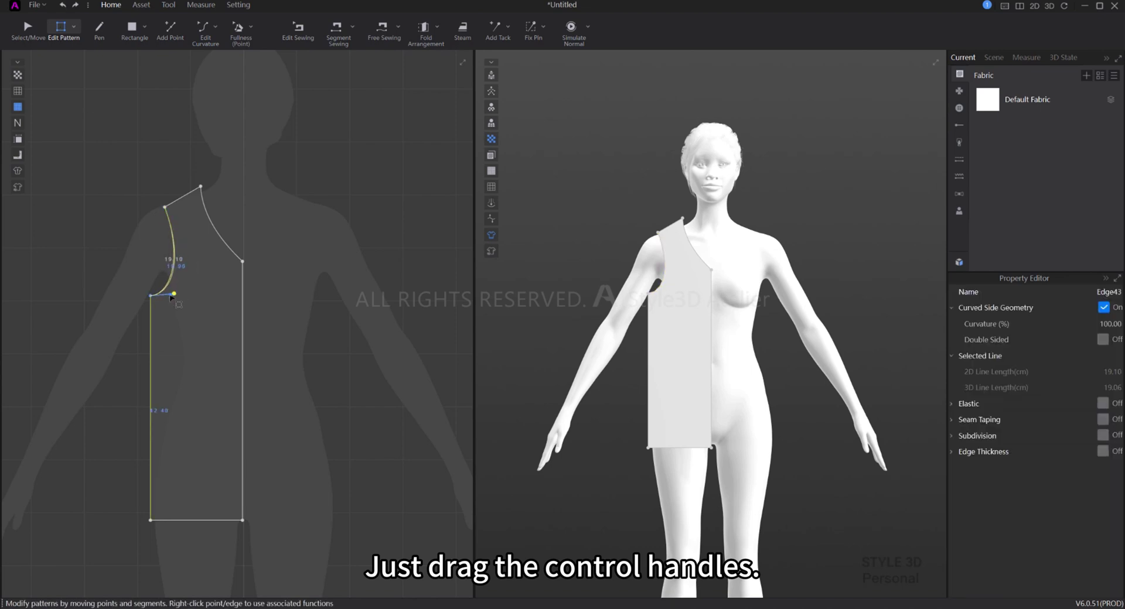
left_click(205, 218)
left_click_drag(202, 210, 204, 211)
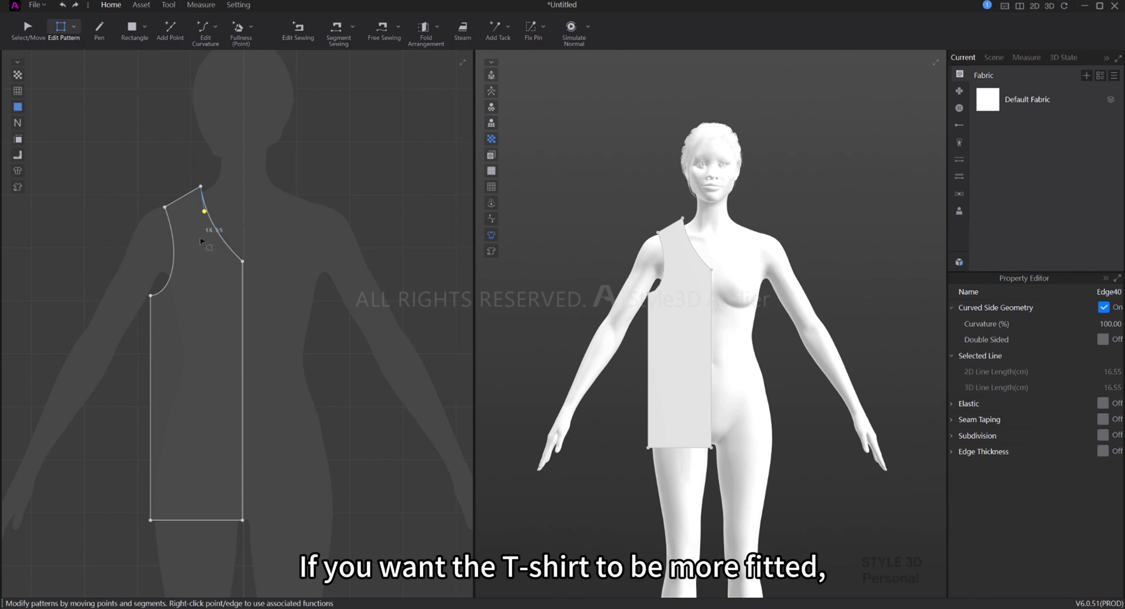
- Curve the panel's left side edge inward for a fitted waist
left_click(152, 381)
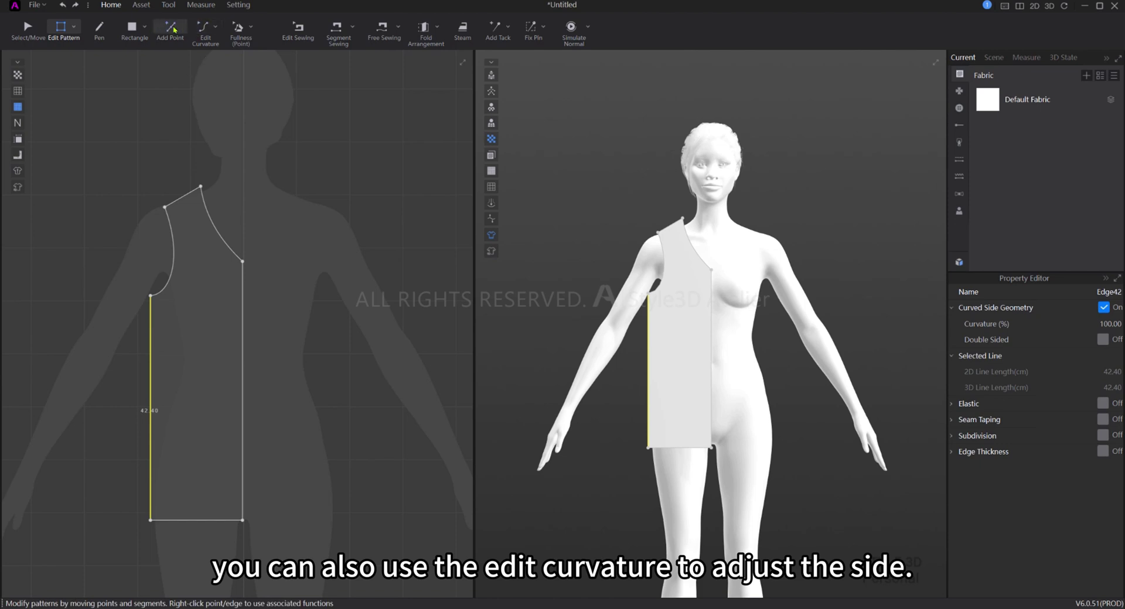
left_click(203, 29)
left_click_drag(150, 399, 159, 353)
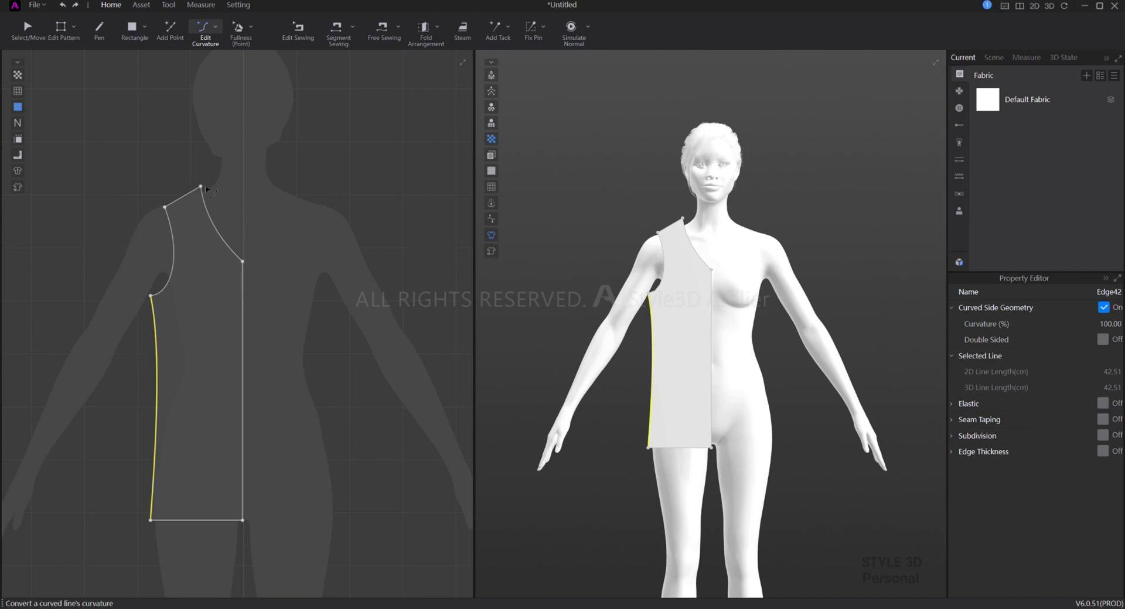
- Add curve points to deepen the neckline and further shape the side seam curve
left_click(216, 27)
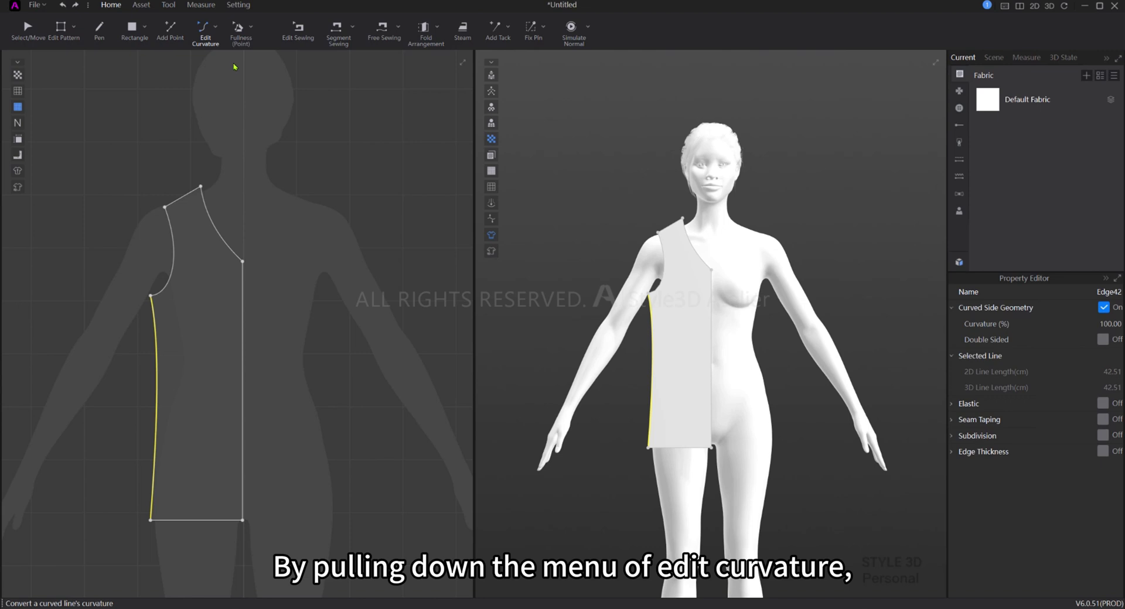
left_click(215, 26)
left_click(233, 67)
left_click(226, 243)
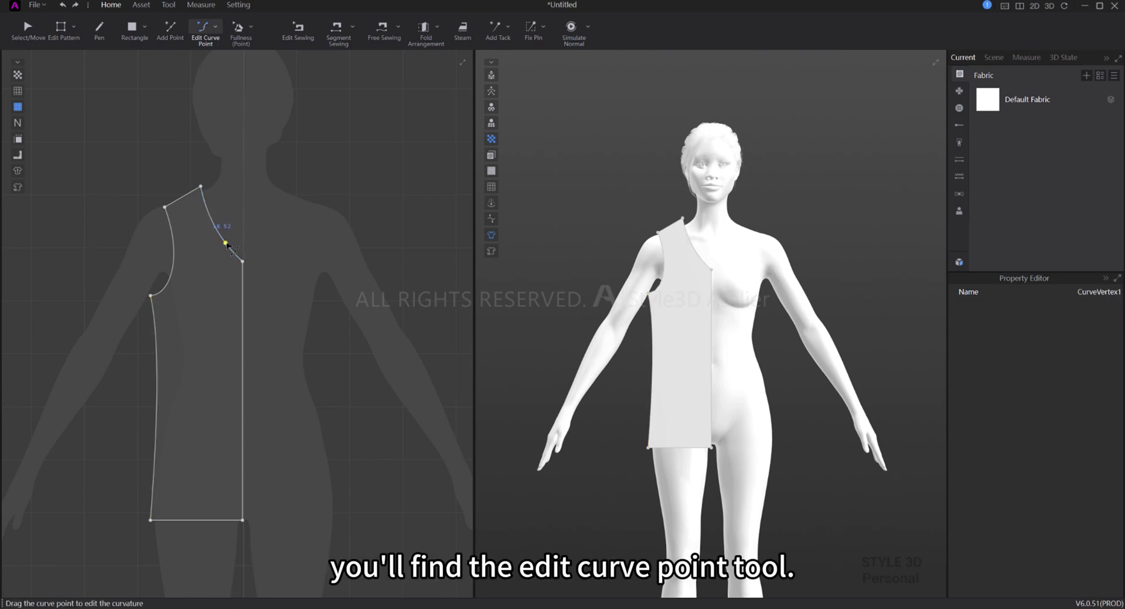
left_click_drag(225, 242, 221, 247)
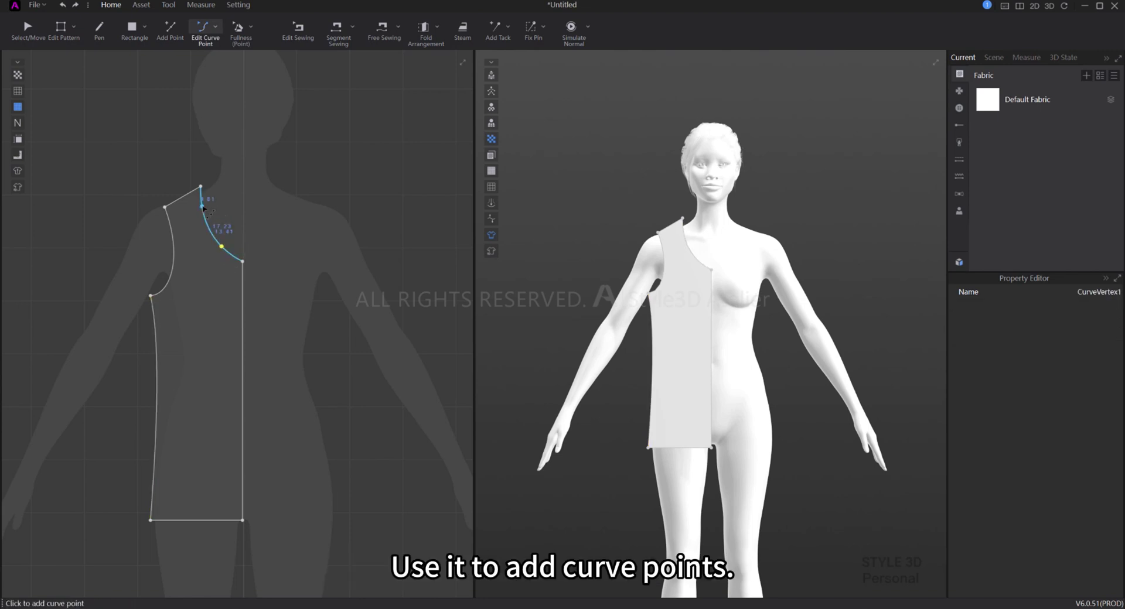
left_click(204, 207)
left_click_drag(205, 205, 207, 205)
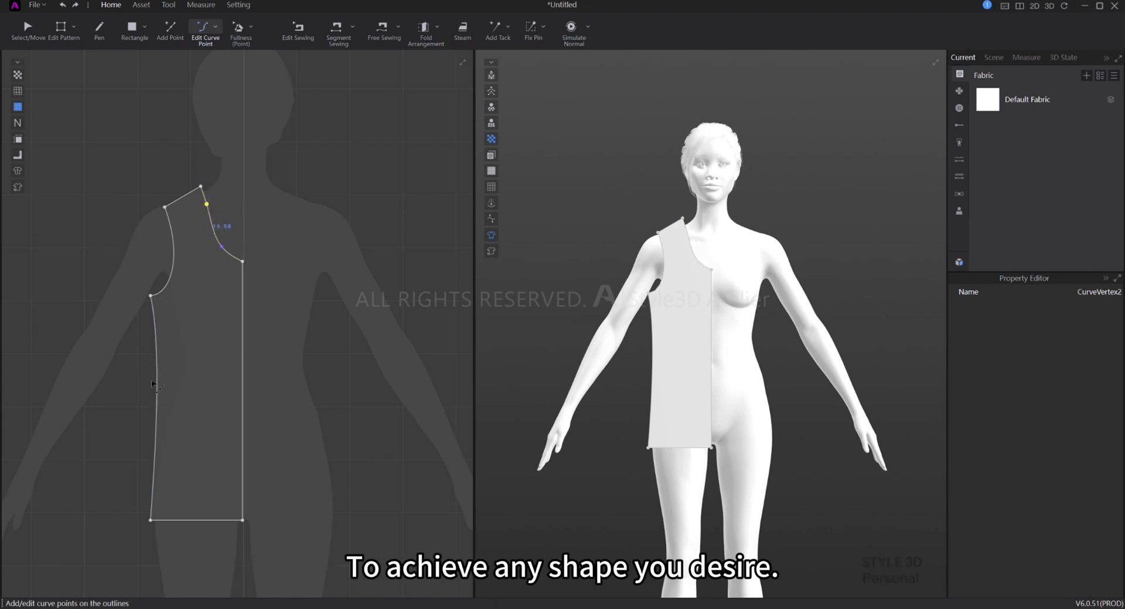
left_click_drag(156, 334, 164, 349)
left_click_drag(159, 454, 154, 443)
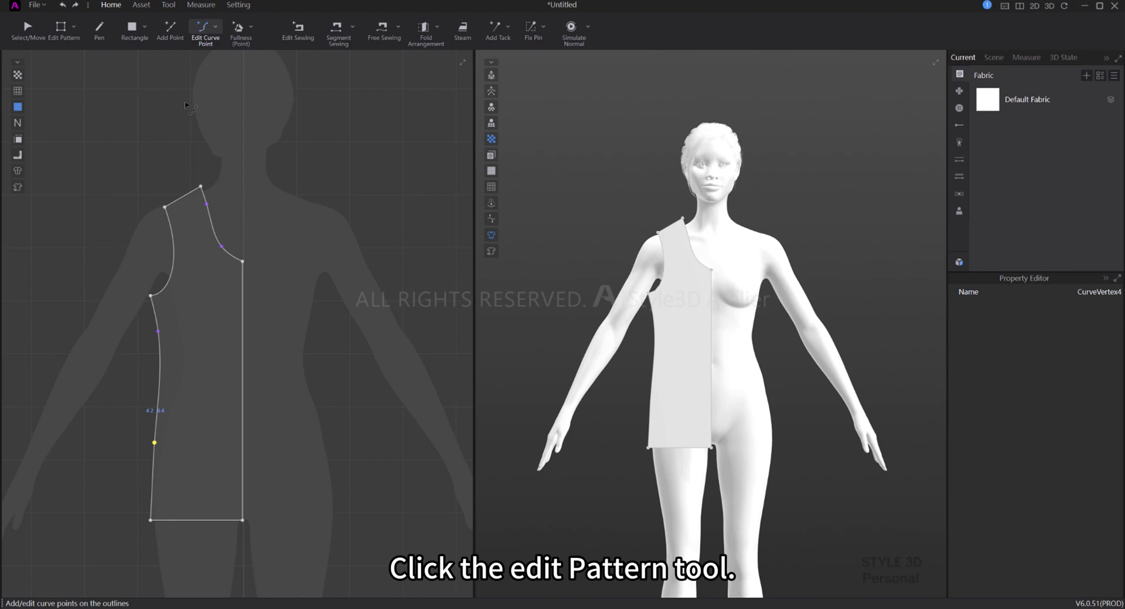
- Mirror the half front across its straight centre edge with Symmetry Pattern with Edge
left_click(60, 30)
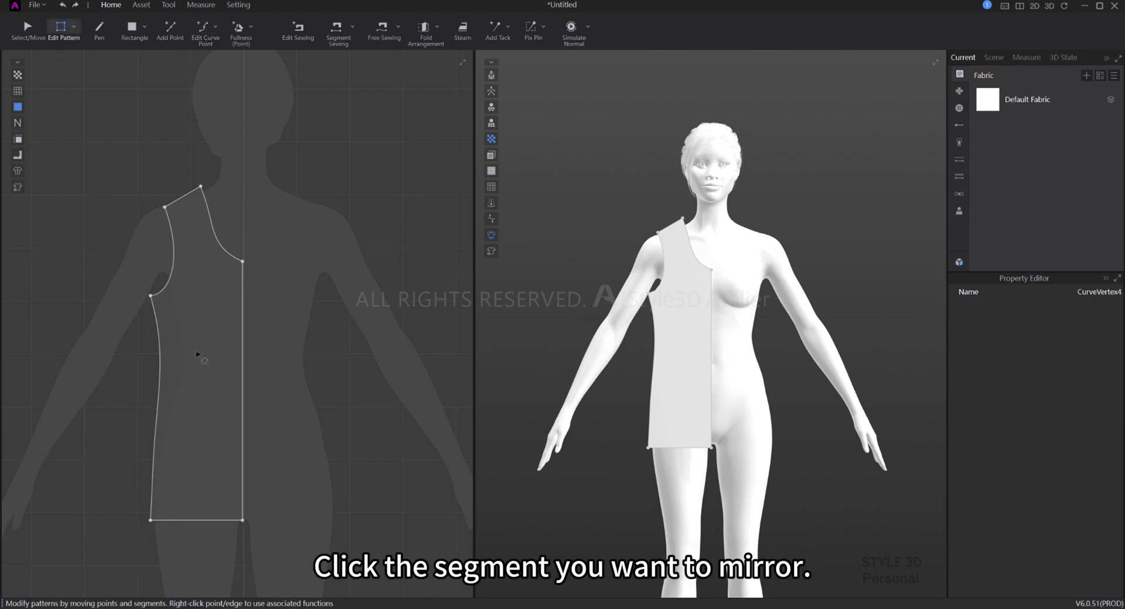
left_click(243, 318)
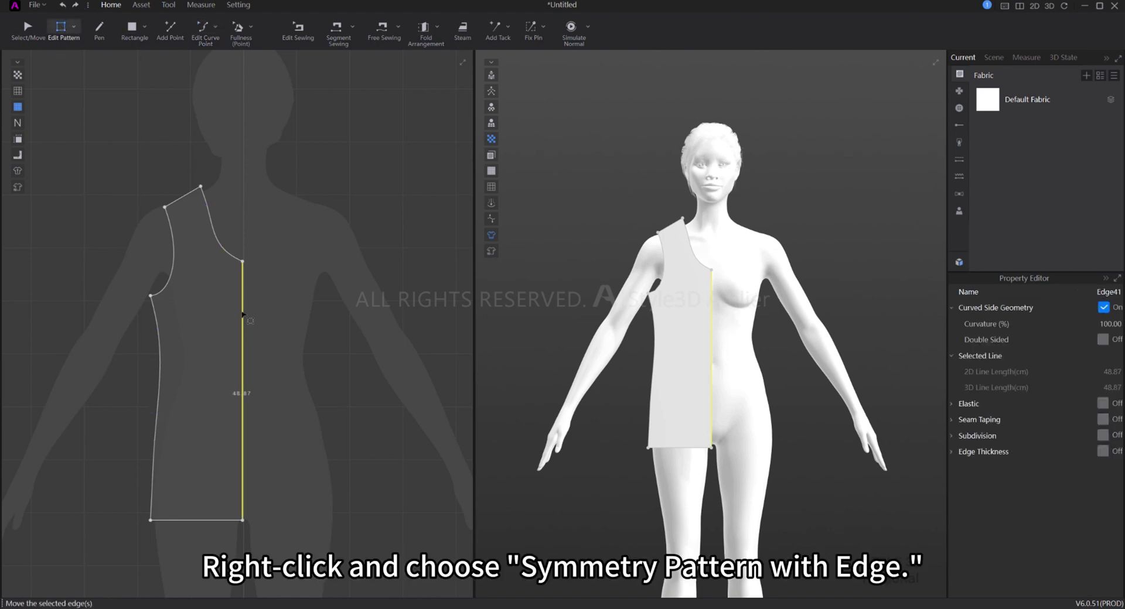
right_click(244, 315)
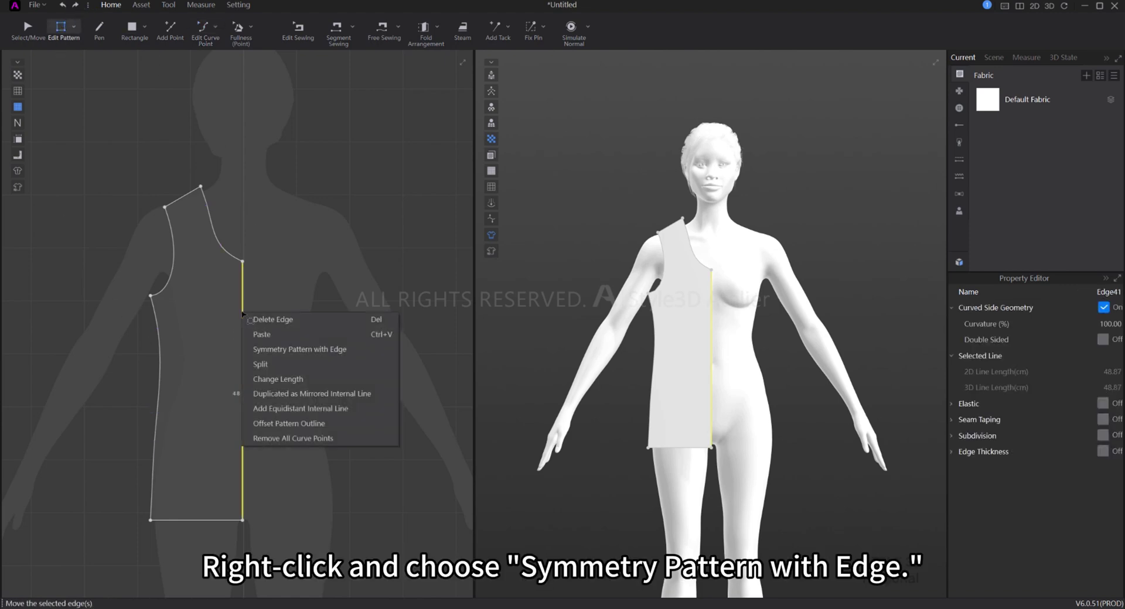
left_click(294, 349)
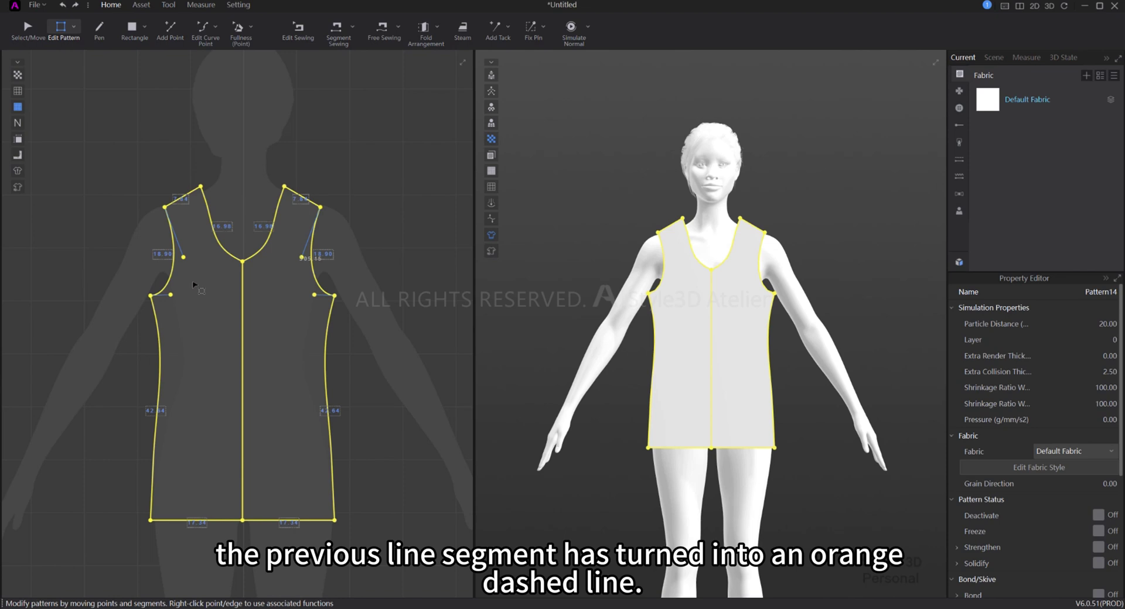
- Move the left shoulder point up and outward, updating both mirrored sides
left_click(303, 338)
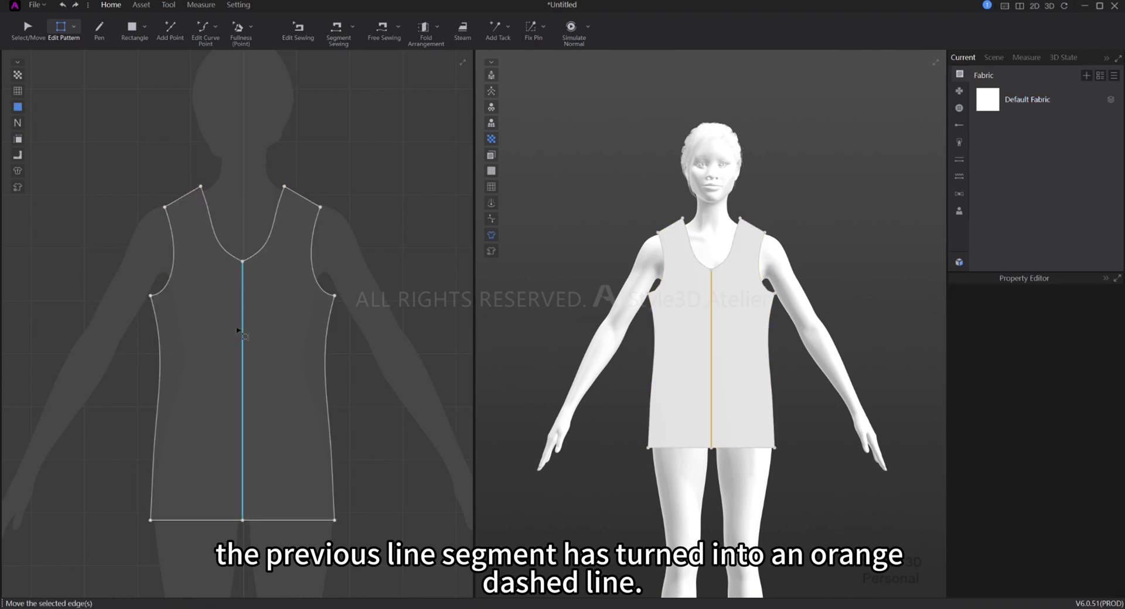
left_click(165, 207)
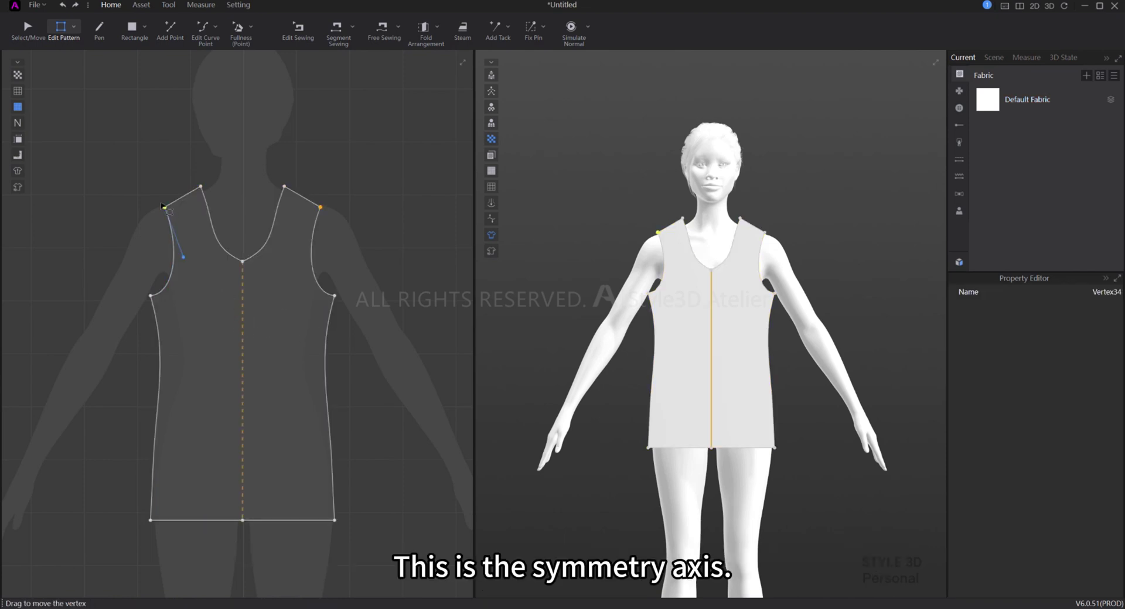
mouse_move(165, 208)
left_mouse_down()
mouse_move(156, 193)
mouse_move(162, 205)
left_mouse_up()
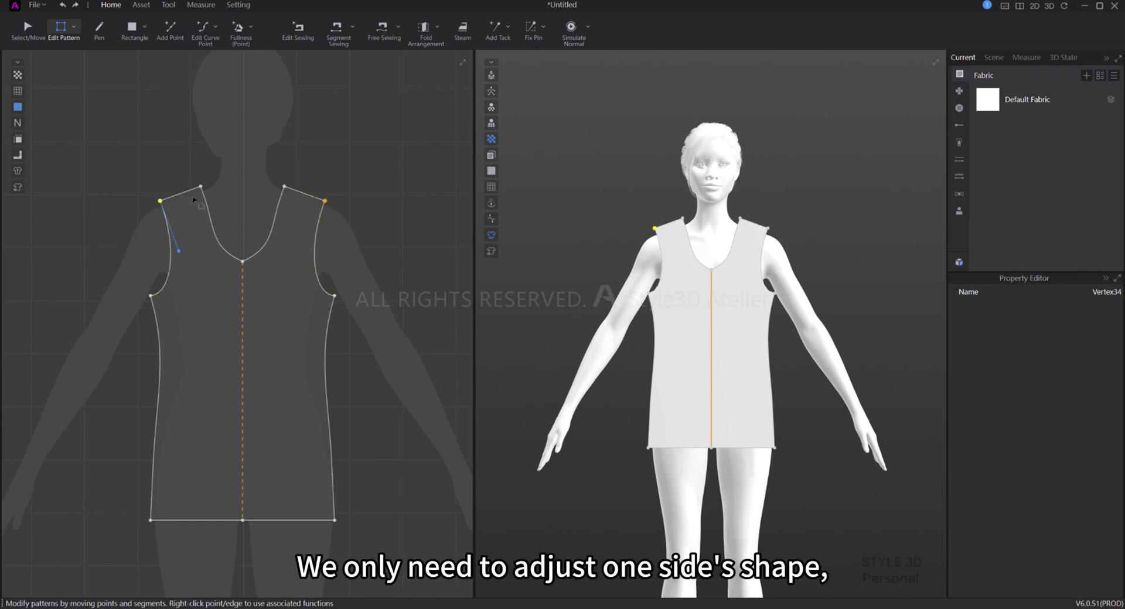
key("Escape")
left_click(162, 202)
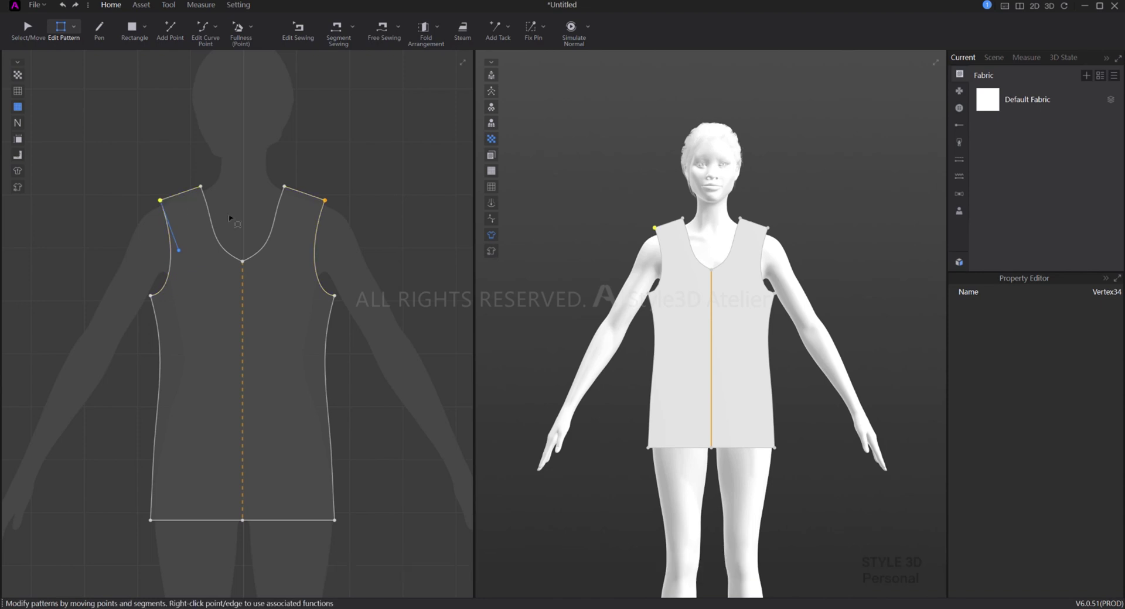
- Copy the full front pattern and paste the duplicate to the right of the avatar
scroll(255, 260, "down", 5)
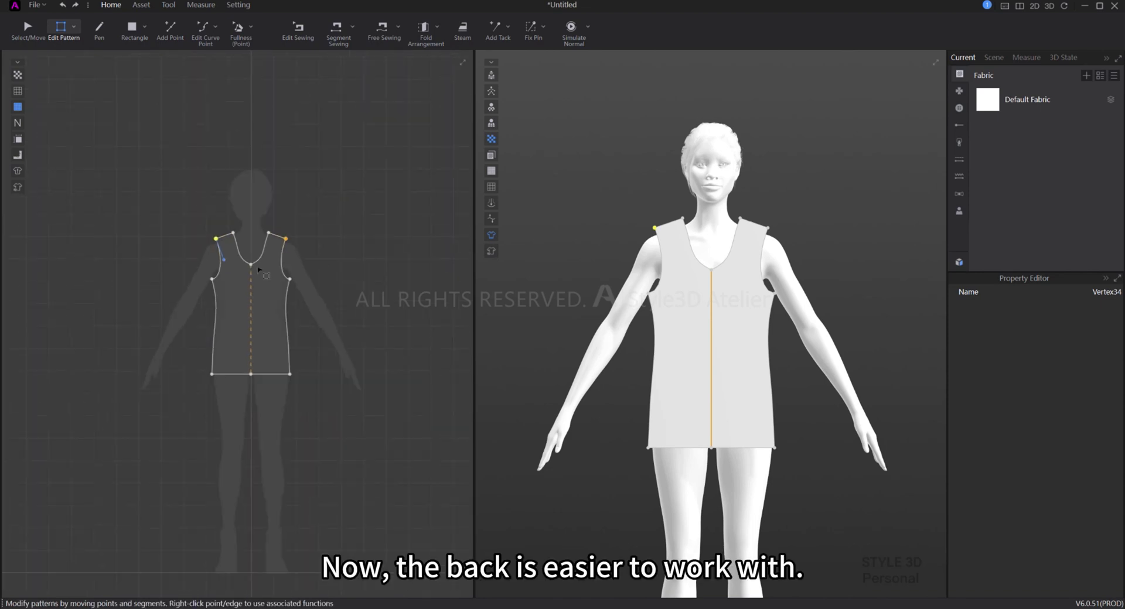
scroll(258, 269, "up", 2)
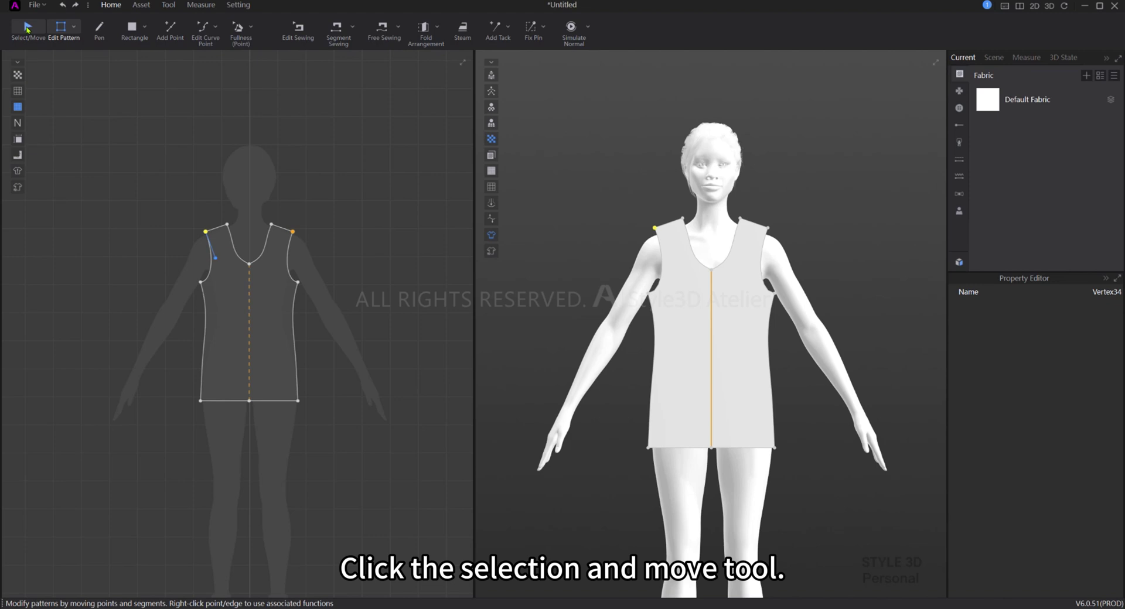
left_click(26, 30)
left_click(260, 298)
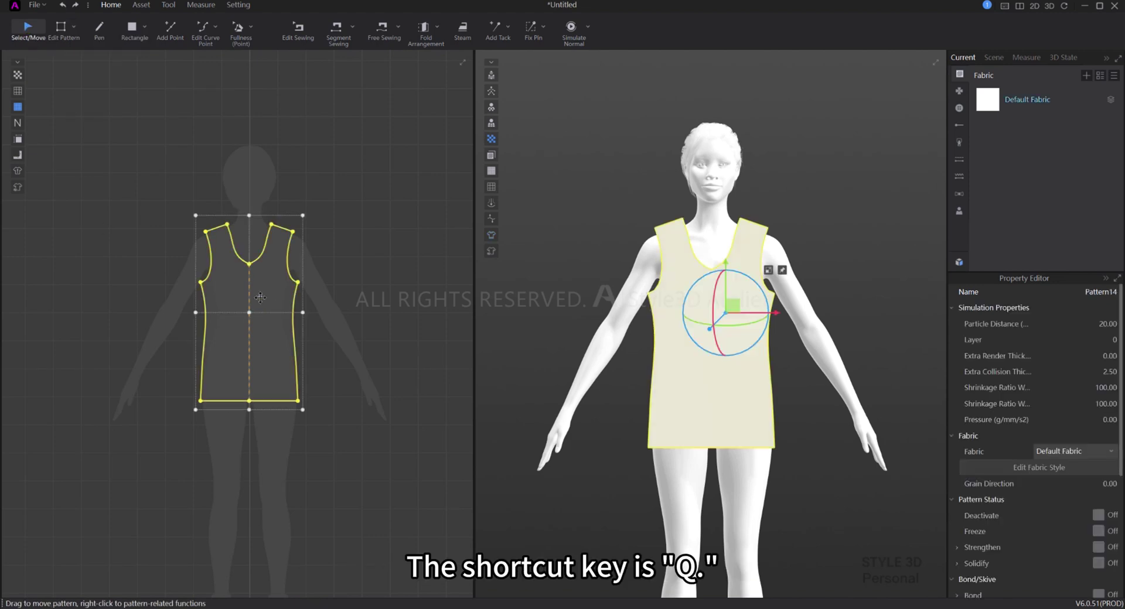
right_click(262, 289)
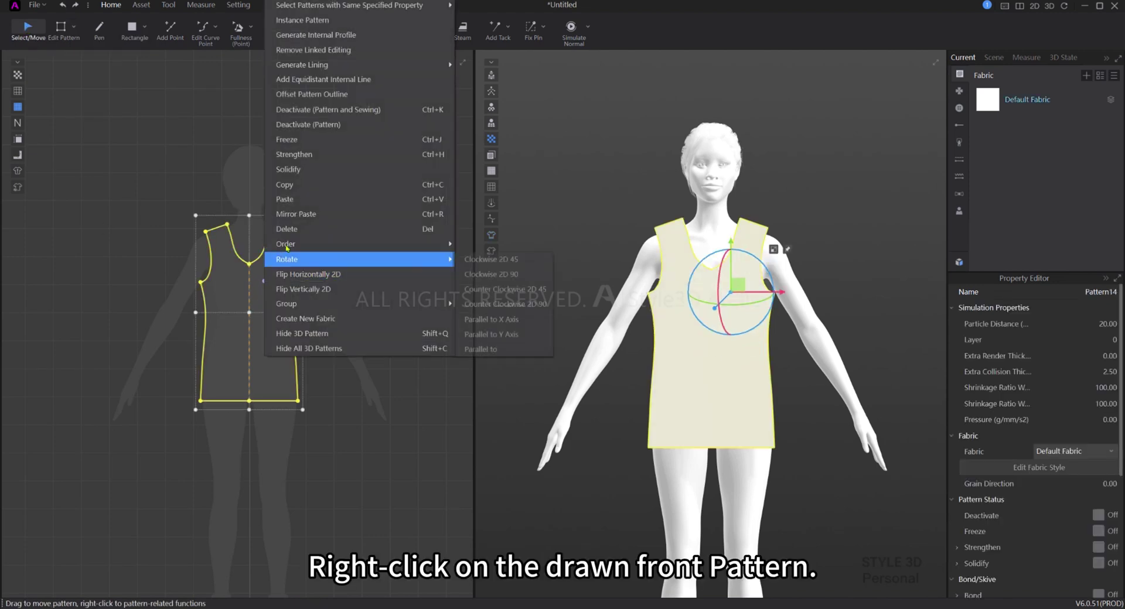
left_click(305, 195)
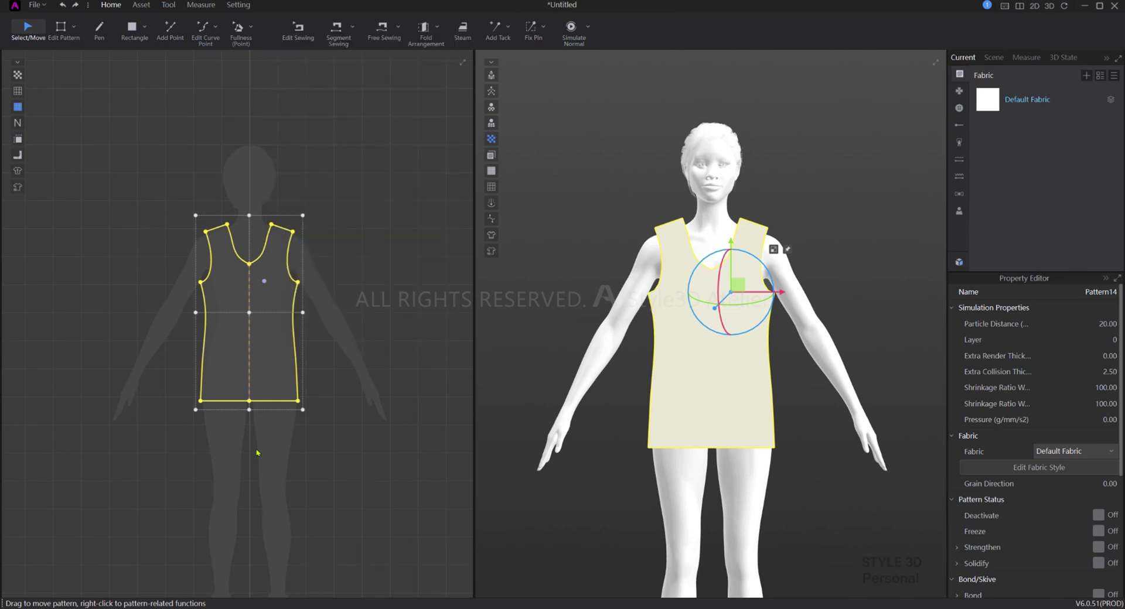
right_click(251, 470)
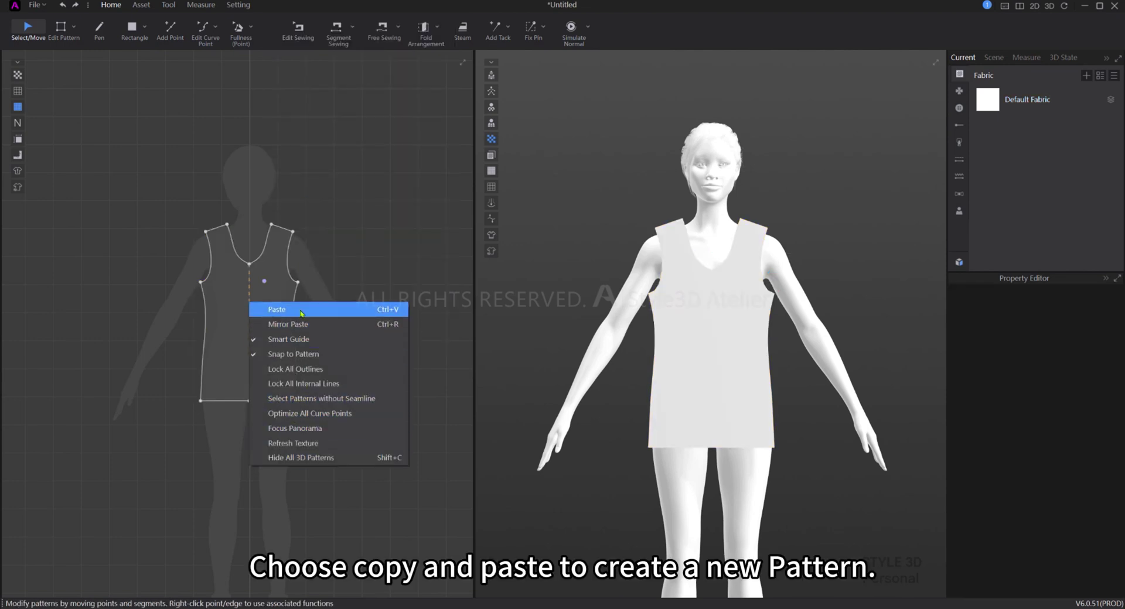
left_click(261, 309)
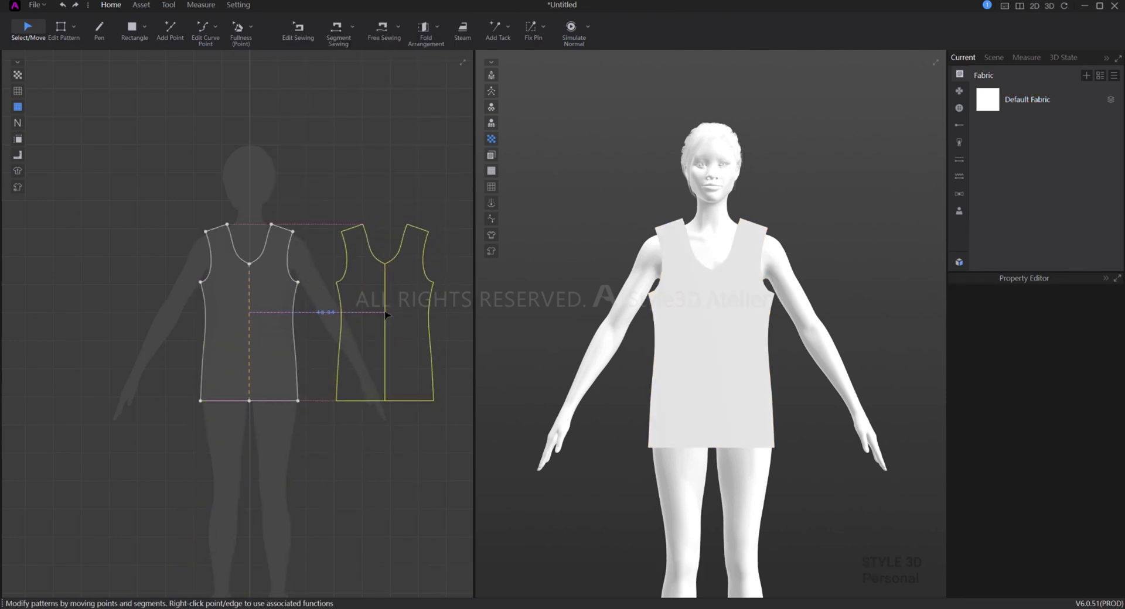
left_click(410, 315)
scroll(410, 313, "up", 1)
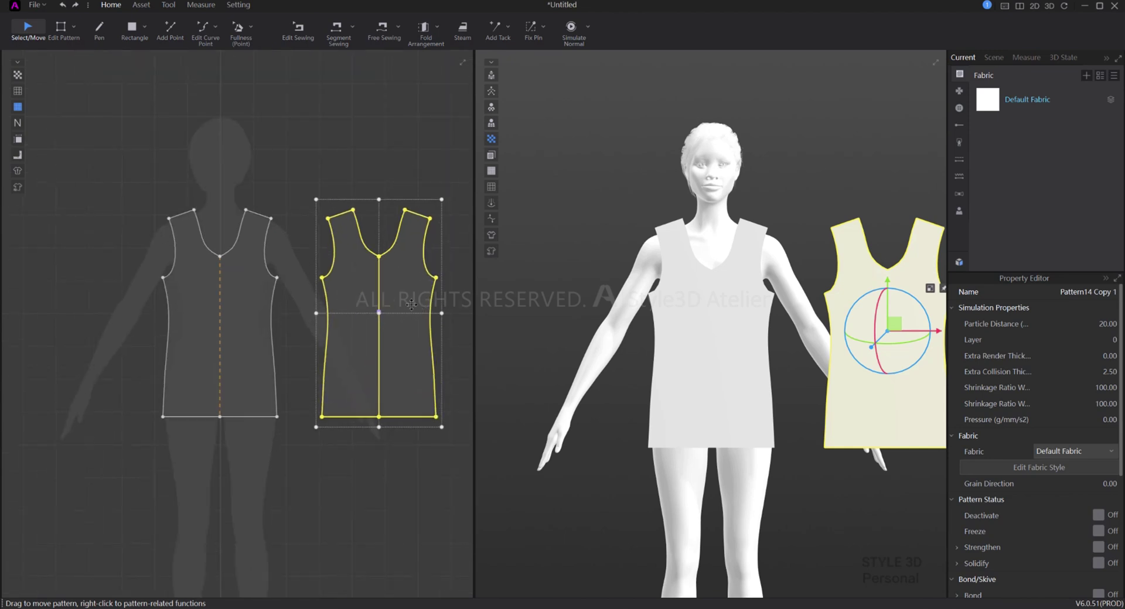
scroll(410, 310, "up", 1)
left_click(376, 113)
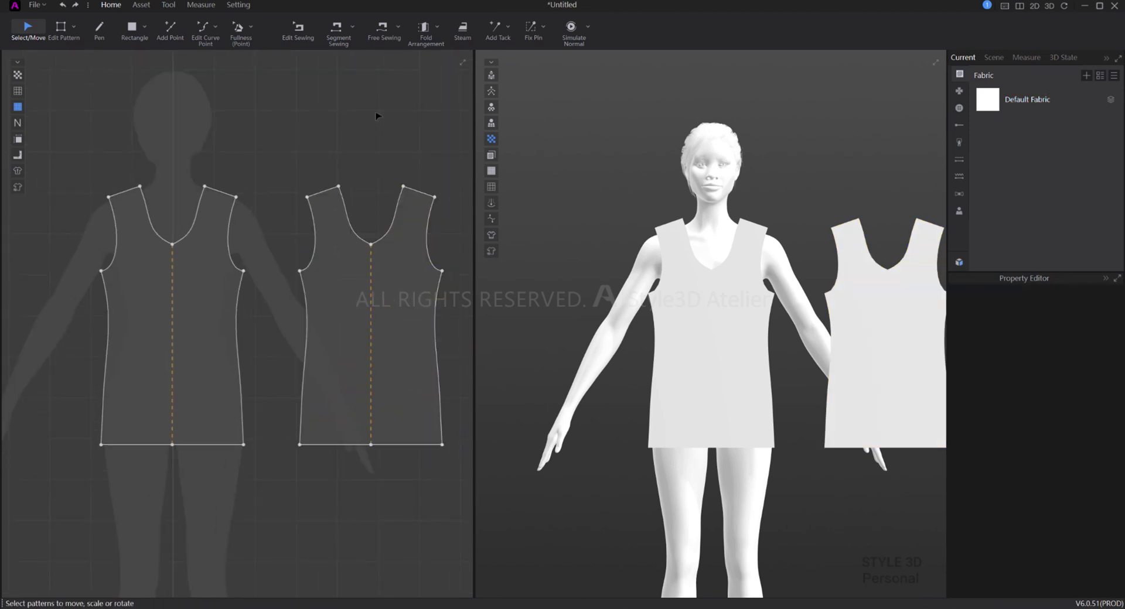
- Raise the copy's neckline centre point and bend the neckline into a shallow rounded curve
left_click(215, 27)
left_click(231, 59)
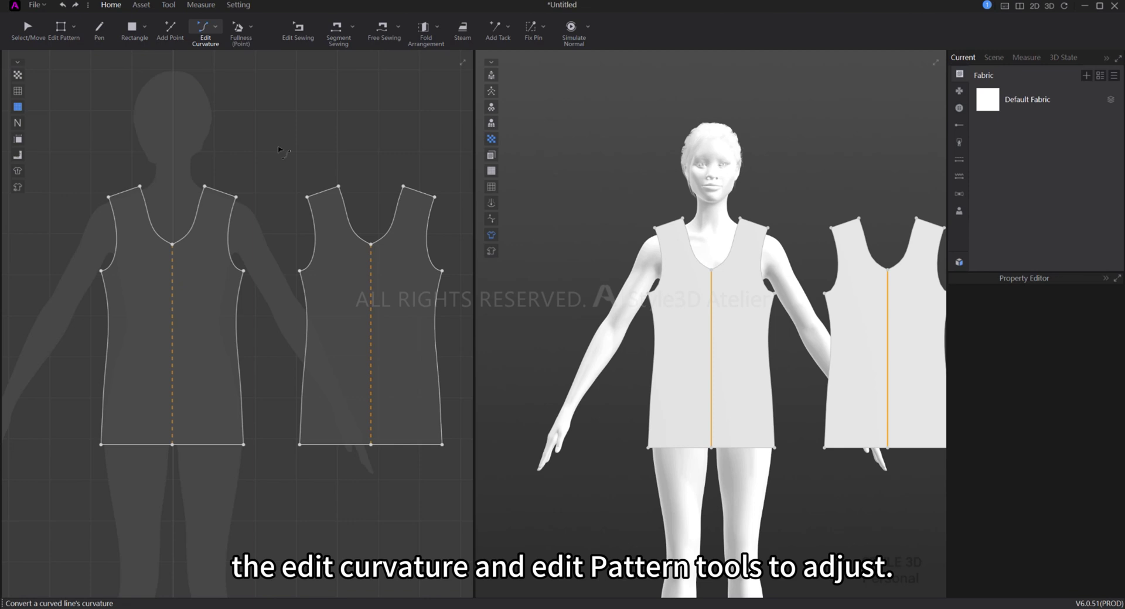
left_click_drag(350, 228, 332, 215)
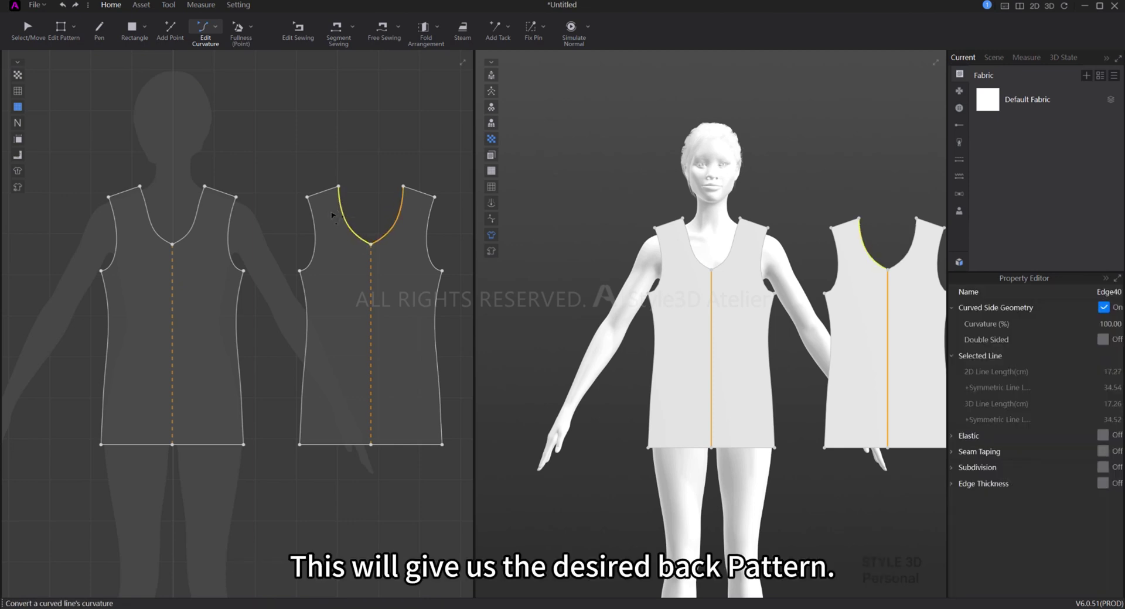
left_click(73, 36)
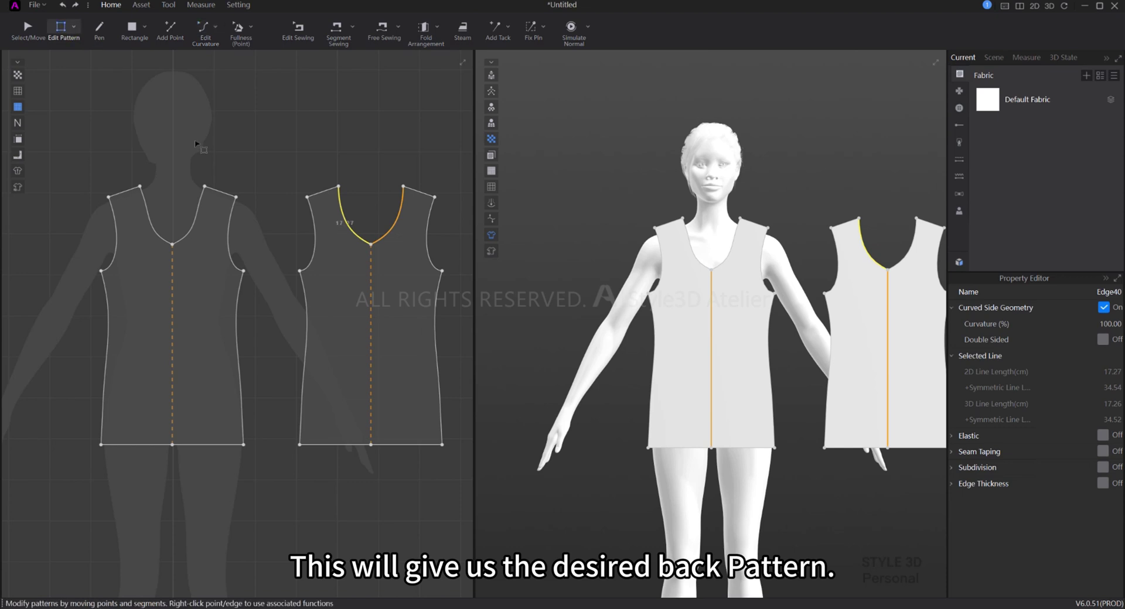
left_click_drag(370, 244, 371, 209)
left_click(339, 199)
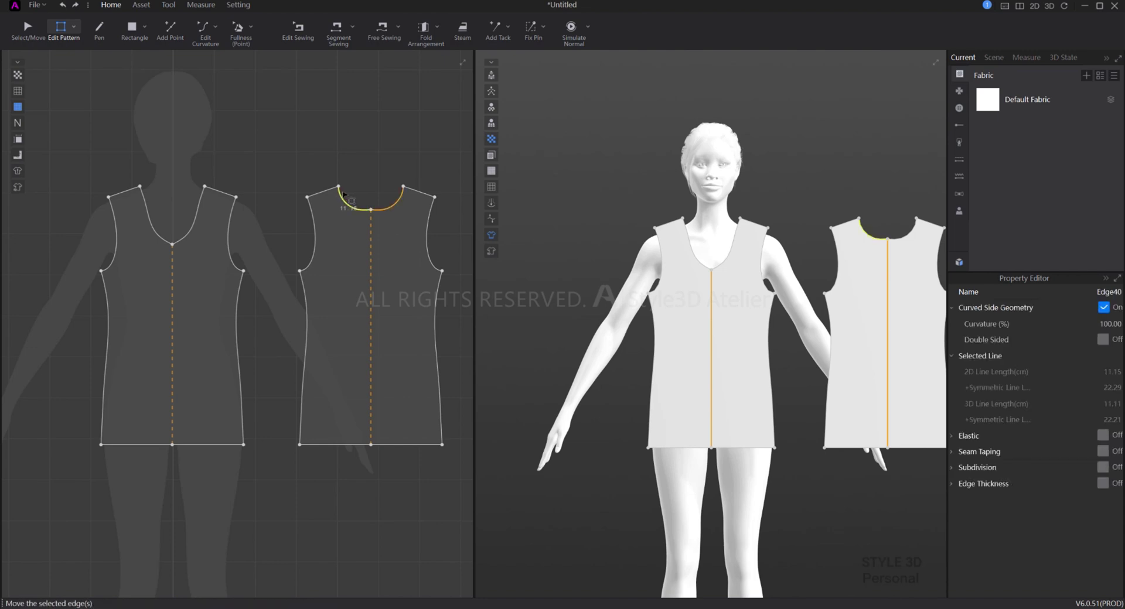
scroll(338, 200, "up", 1)
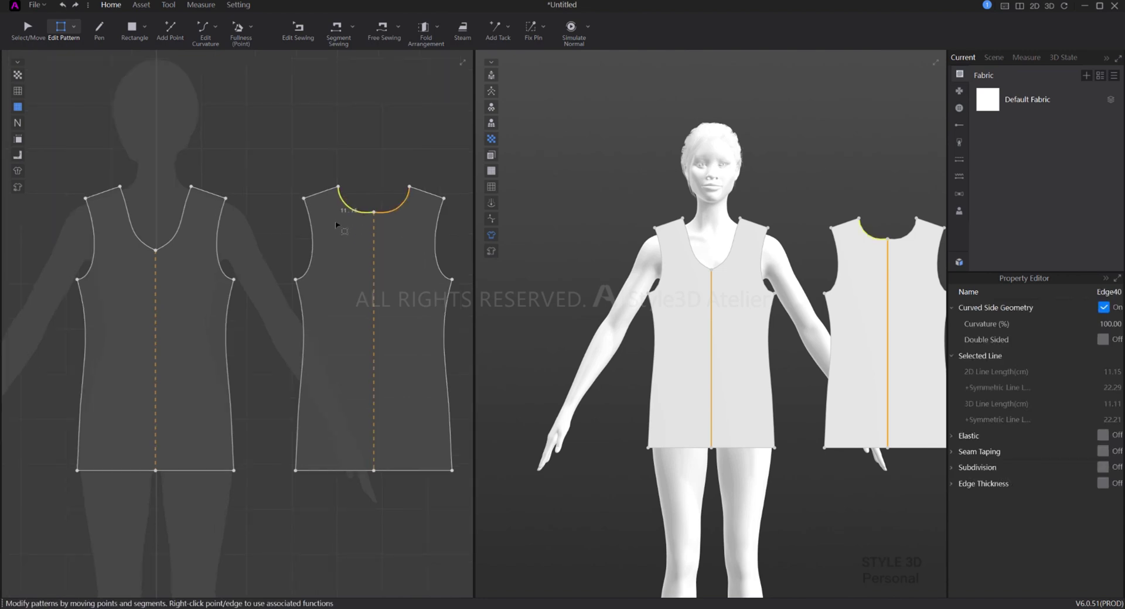
left_click(207, 34)
left_click(309, 258)
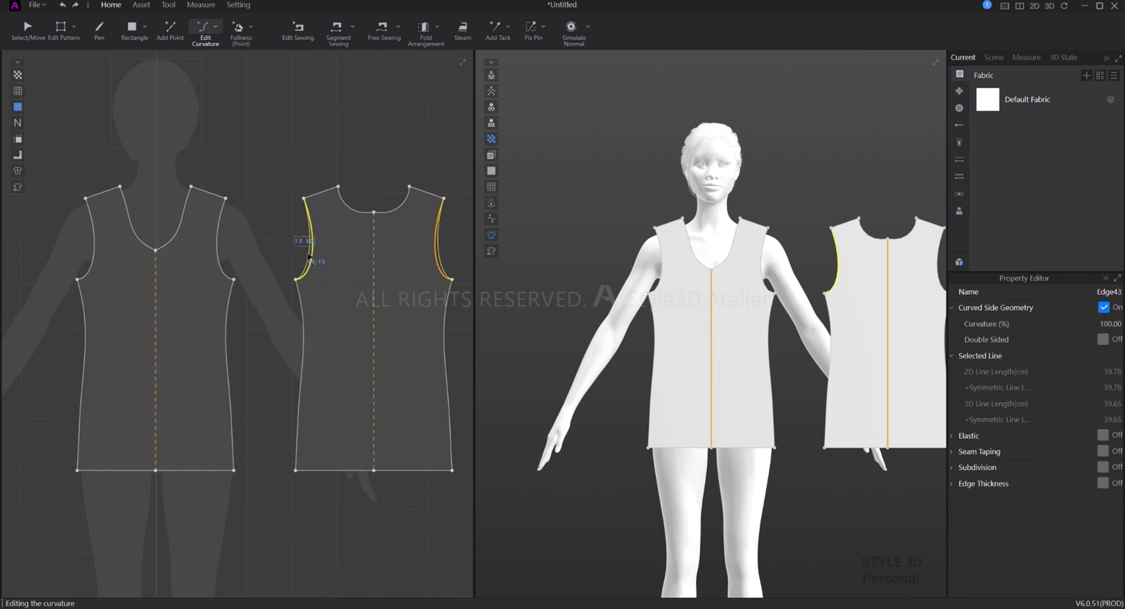
left_click(342, 200)
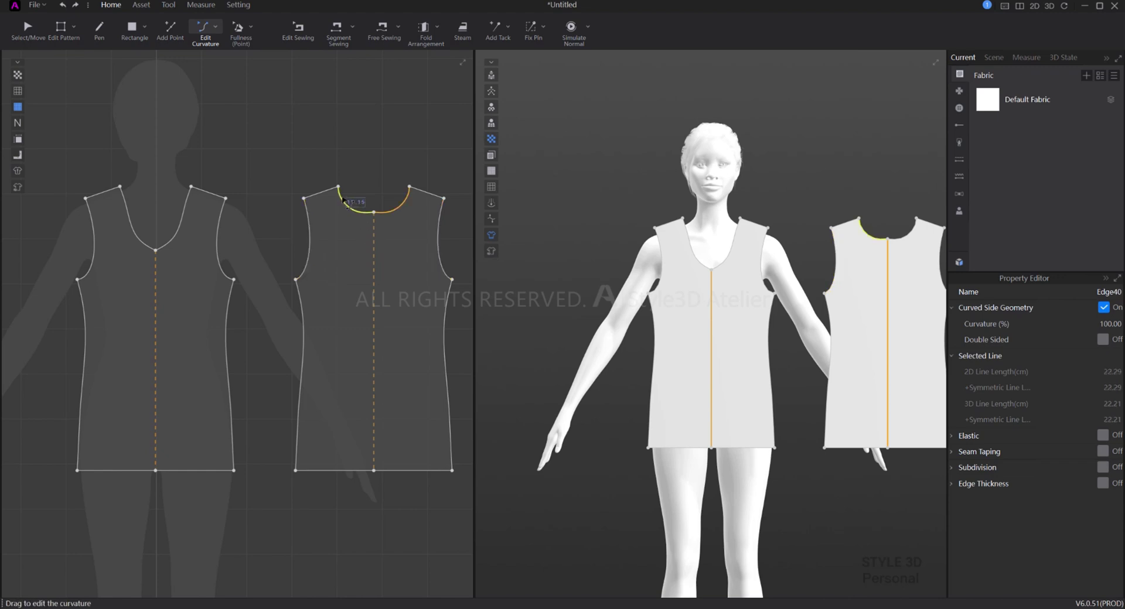
left_click_drag(343, 201, 345, 203)
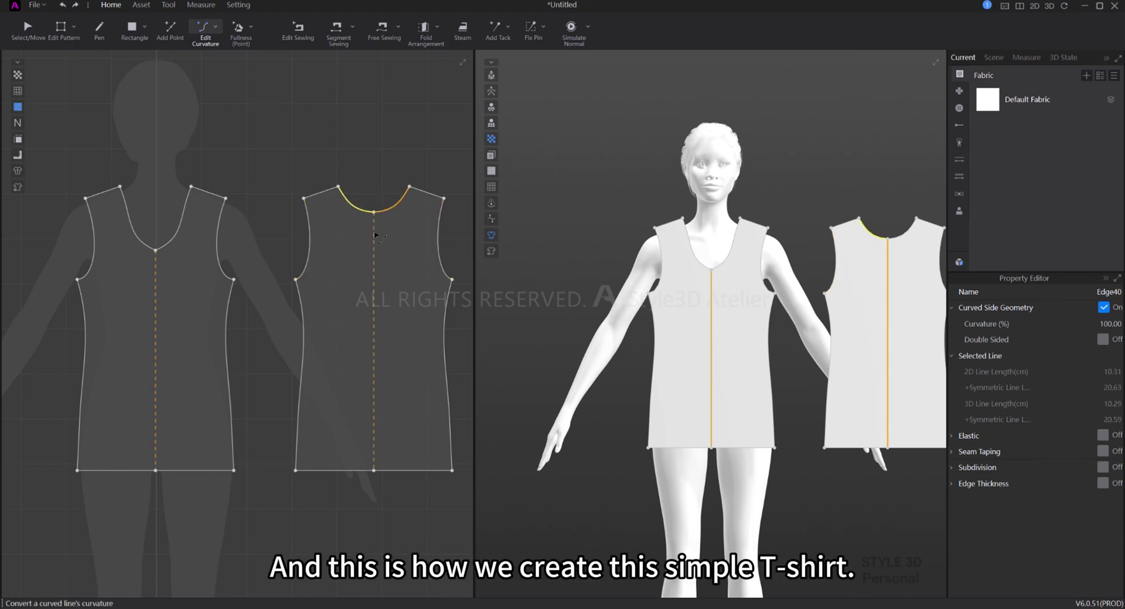